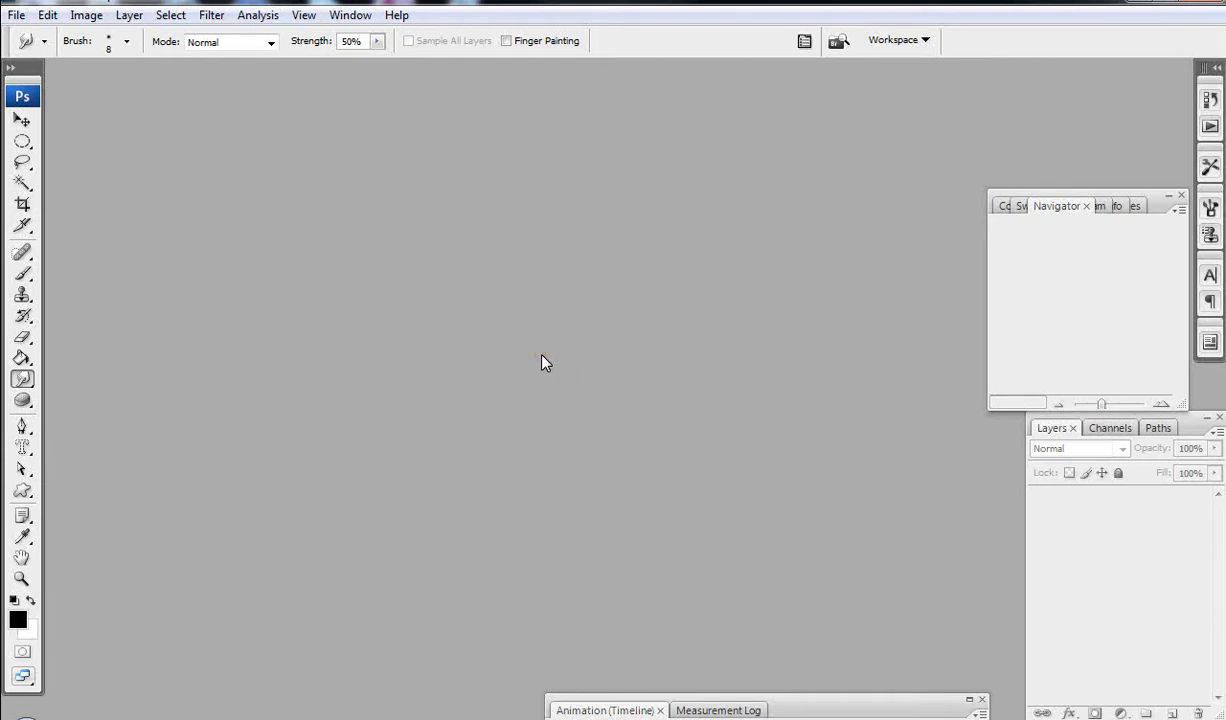
# Open Fire02.jpg from the Images folder.
pyautogui.click(16, 16)
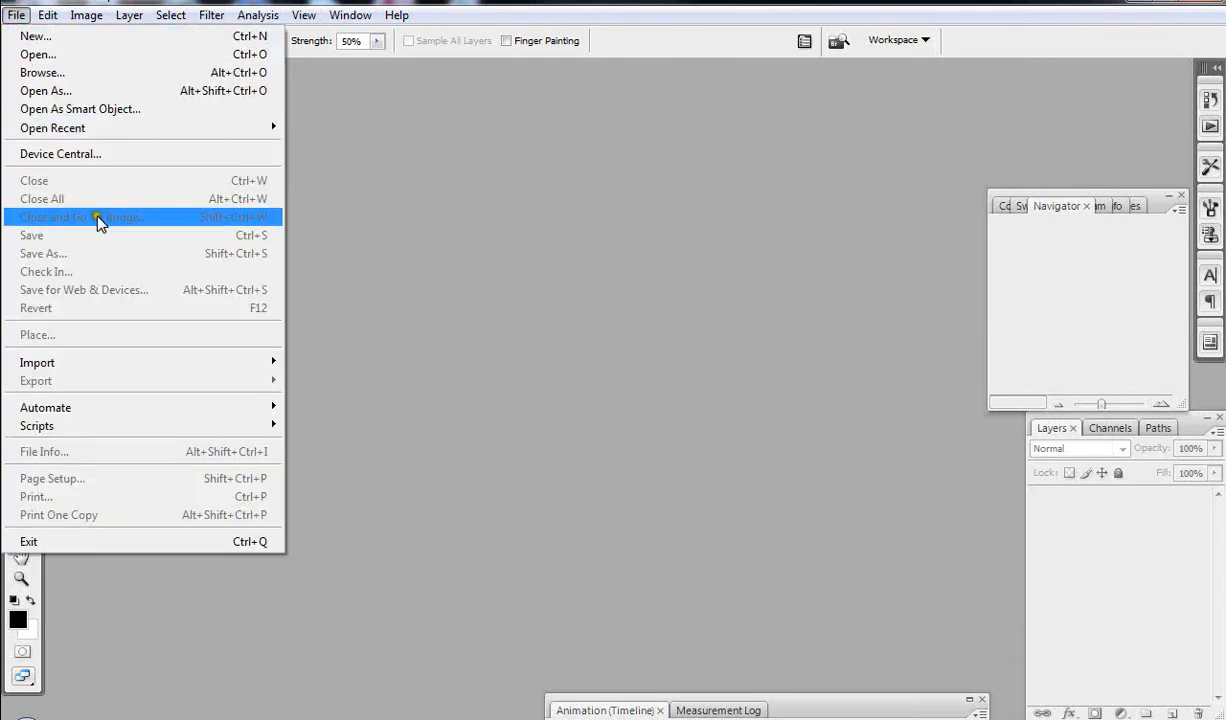
pyautogui.click(116, 53)
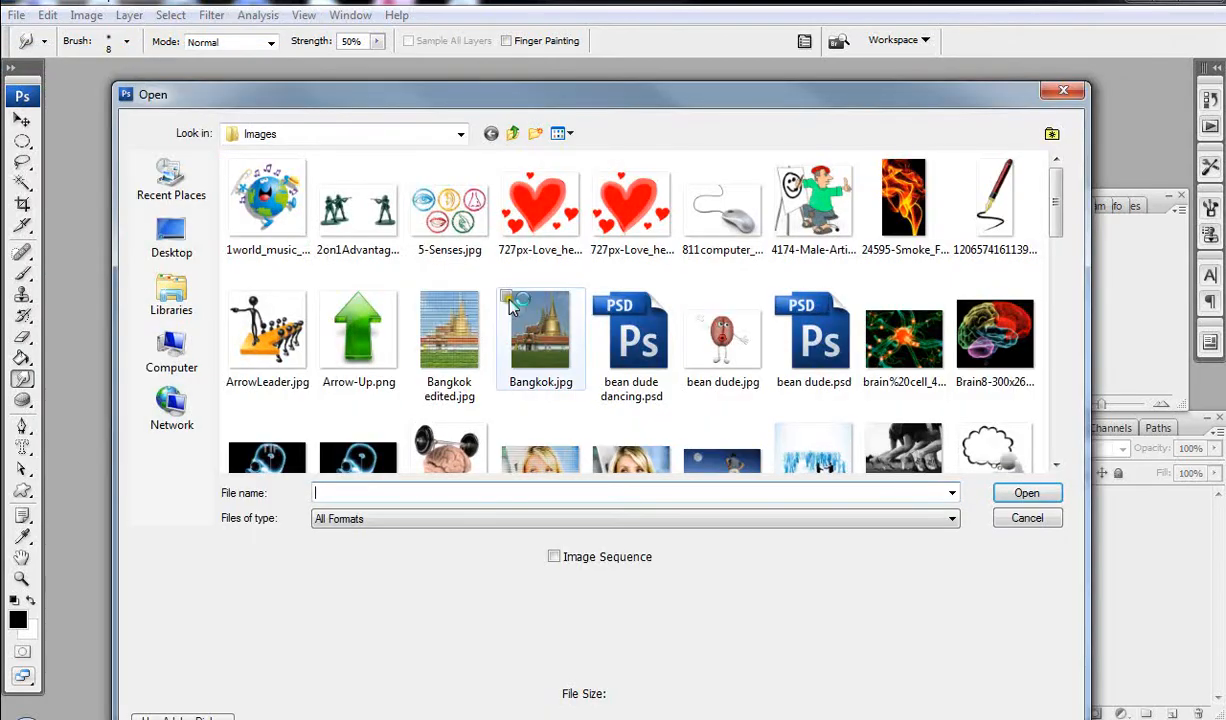
pyautogui.moveTo(1054, 200); pyautogui.dragTo(1055, 345)
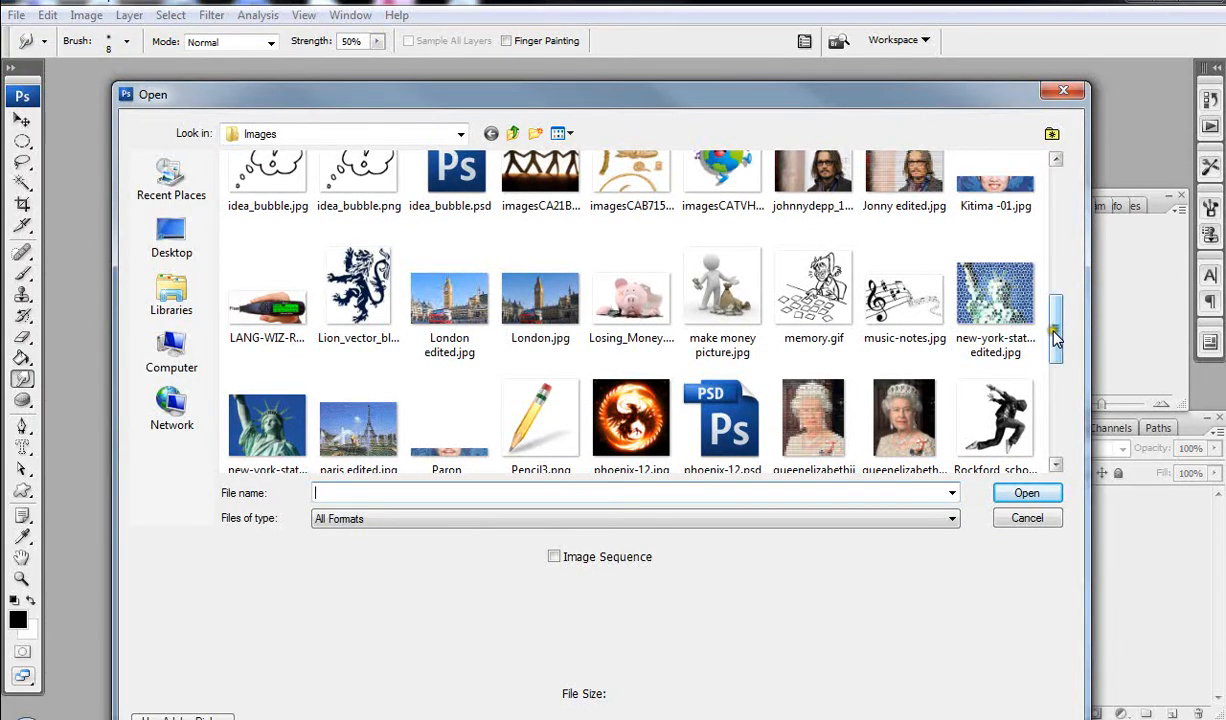
pyautogui.scroll(2, 708, 310)
pyautogui.click(625, 295)
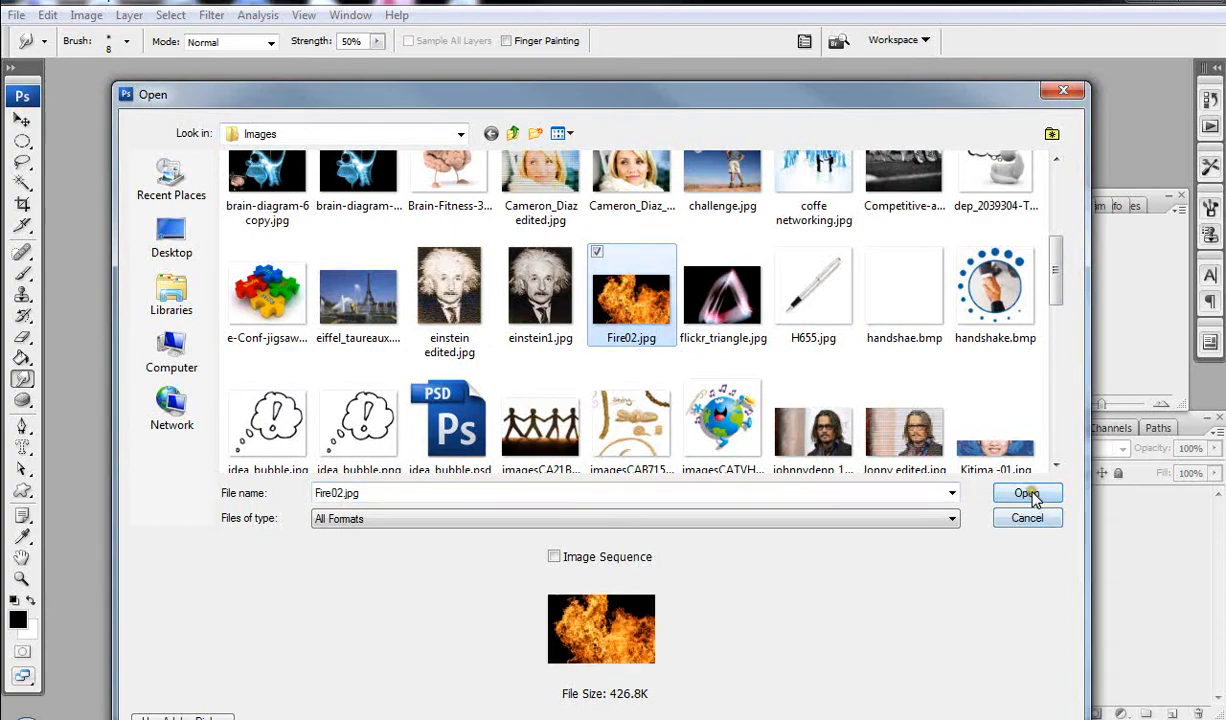
pyautogui.click(1022, 493)
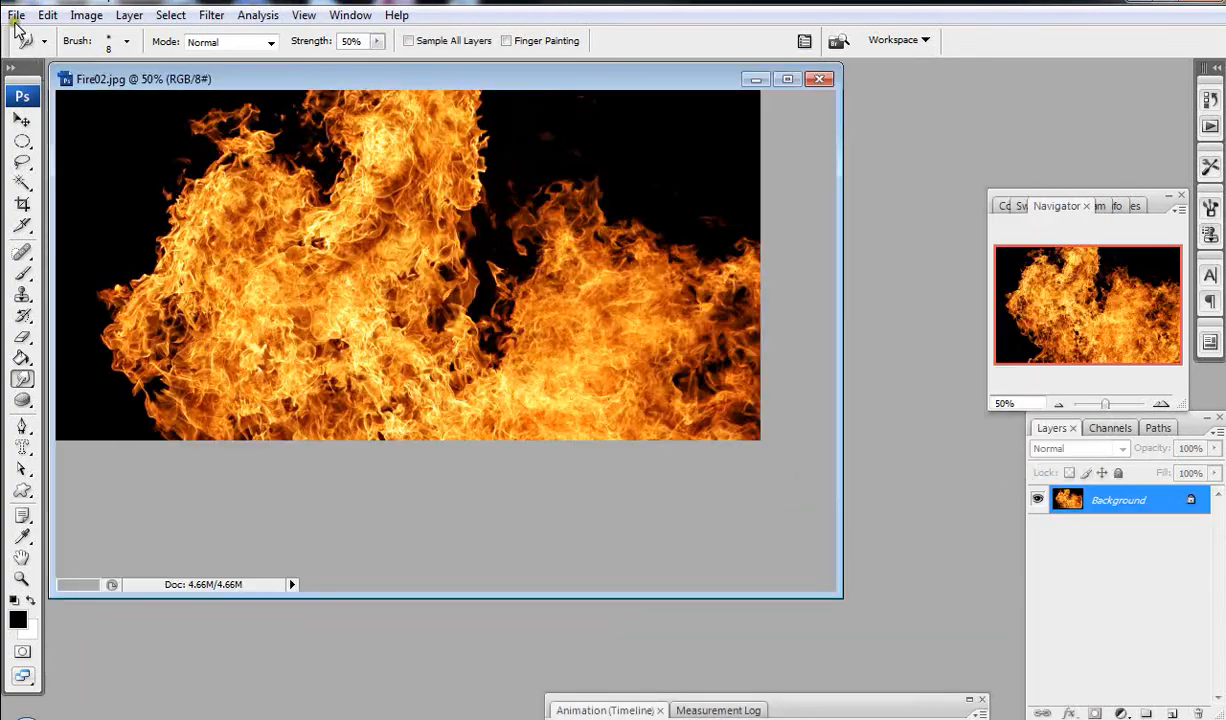
# Open water-bubbles.jpg from the Images folder as a second document.
pyautogui.click(16, 15)
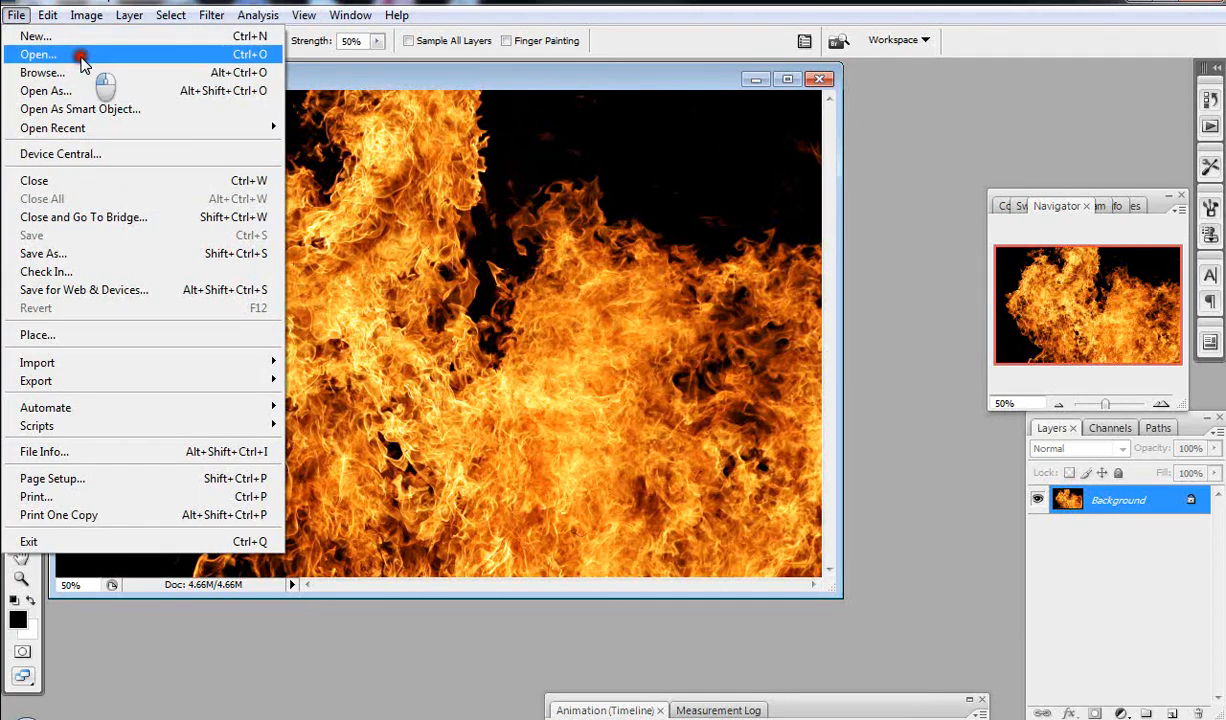
pyautogui.click(100, 54)
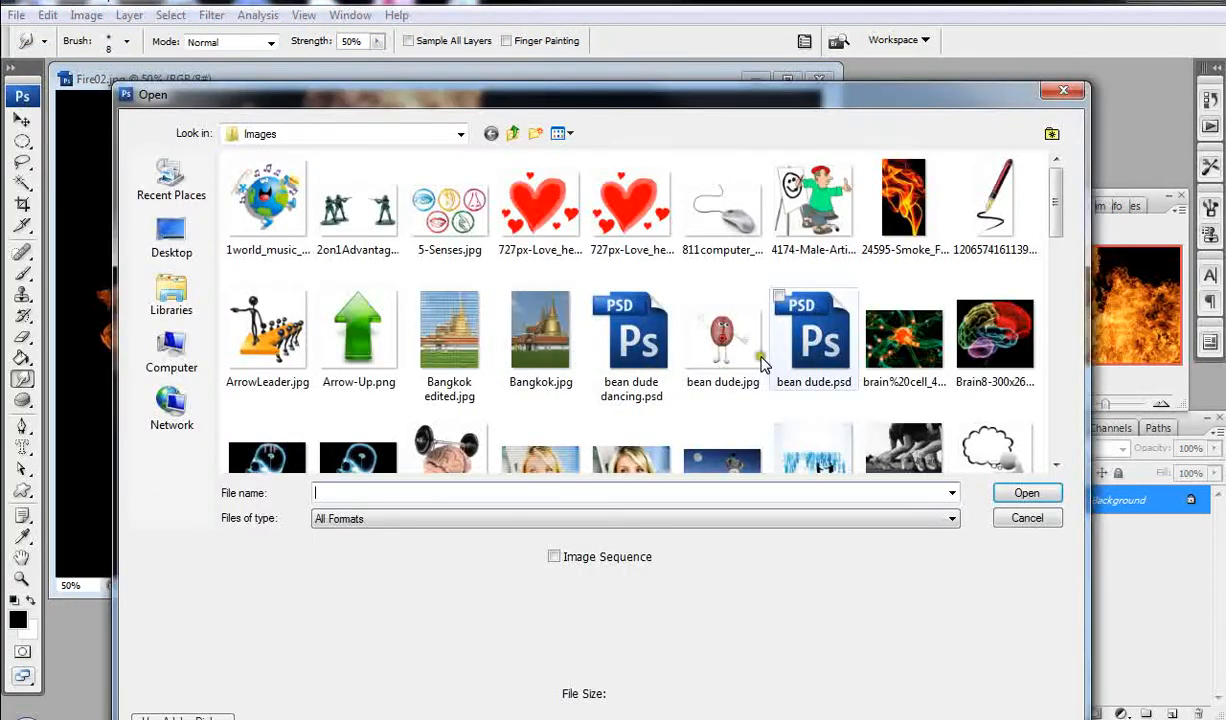
pyautogui.moveTo(1048, 227); pyautogui.dragTo(1017, 441)
pyautogui.click(267, 410)
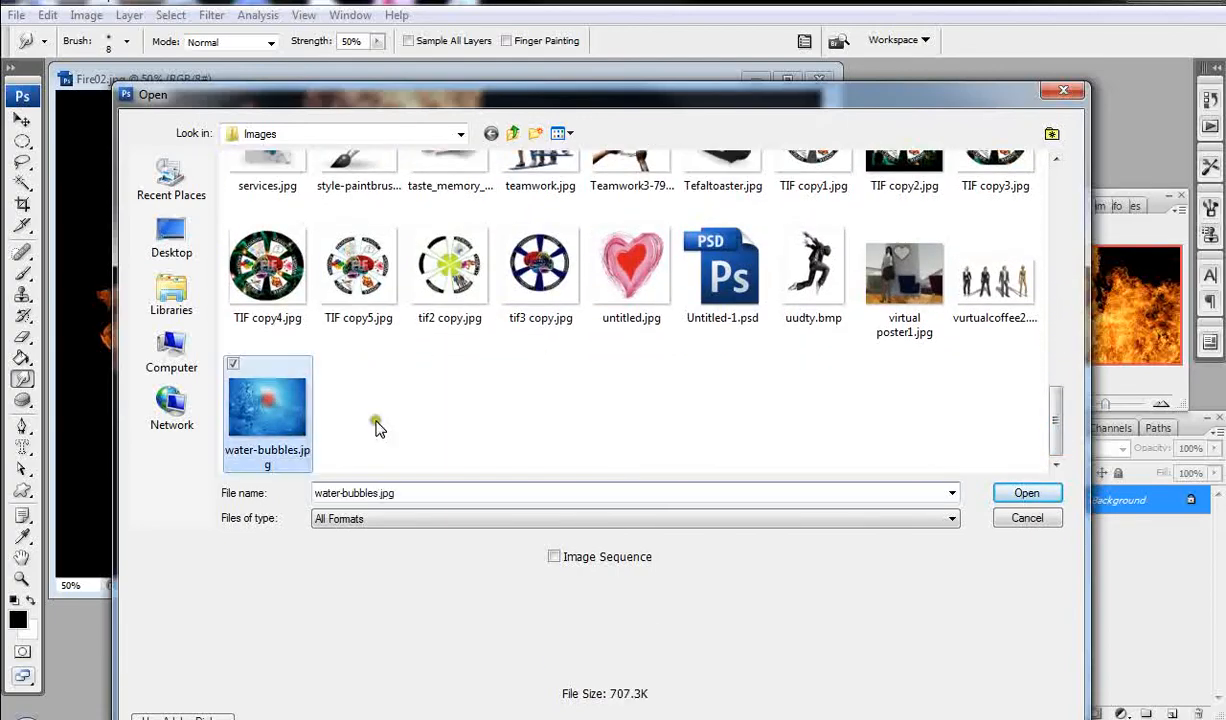
pyautogui.click(1025, 493)
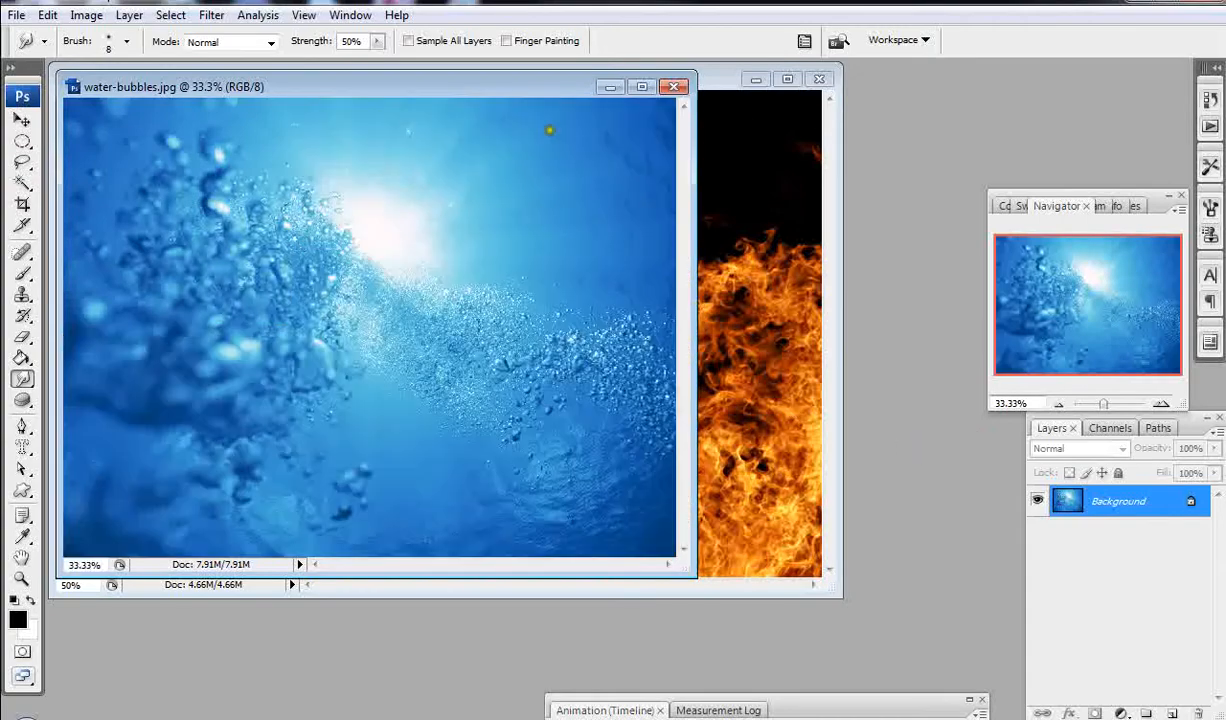
# Copy the water-bubbles image into Fire02.jpg as a new layer and duplicate the fire Background layer.
pyautogui.moveTo(515, 89); pyautogui.dragTo(486, 312)
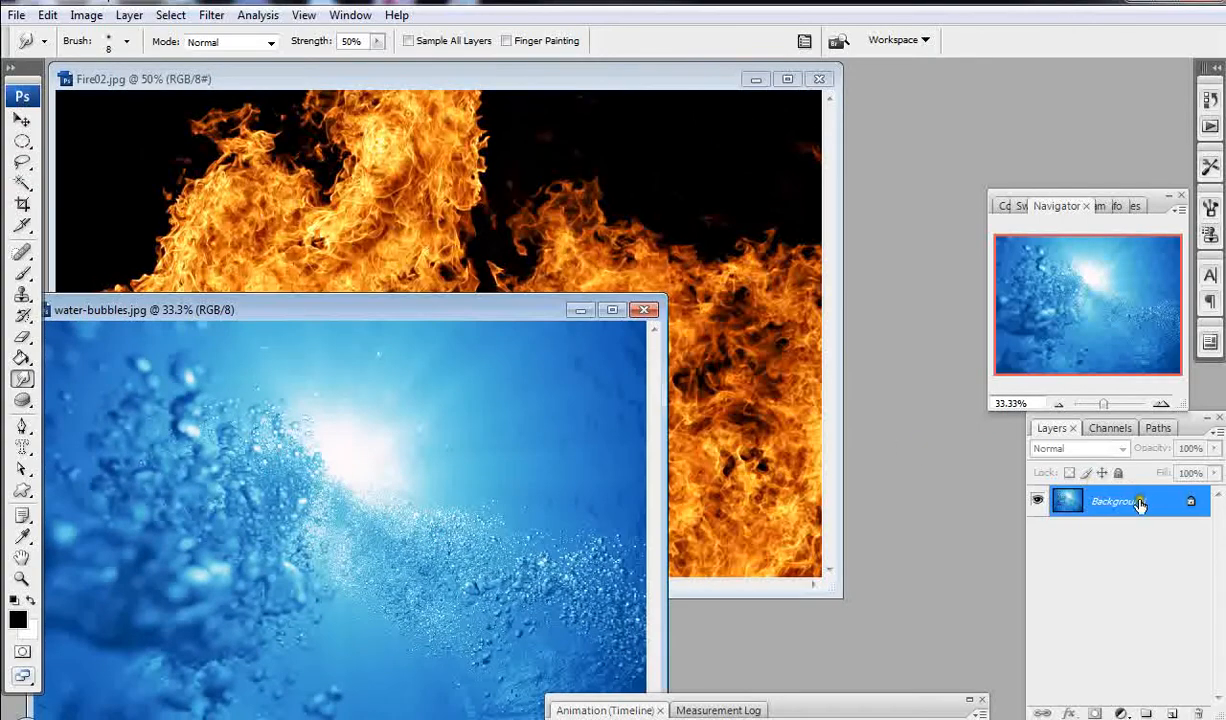
pyautogui.moveTo(1147, 508); pyautogui.dragTo(556, 197)
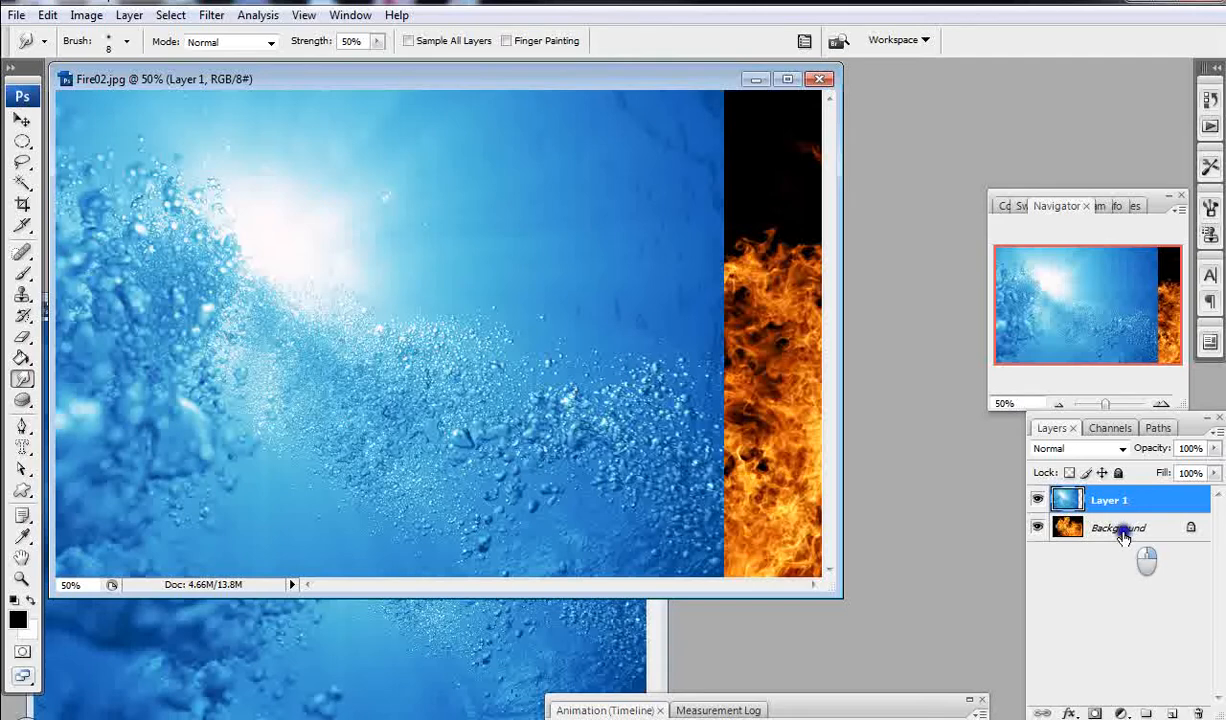
pyautogui.rightClick(1124, 540)
pyautogui.click(1095, 574)
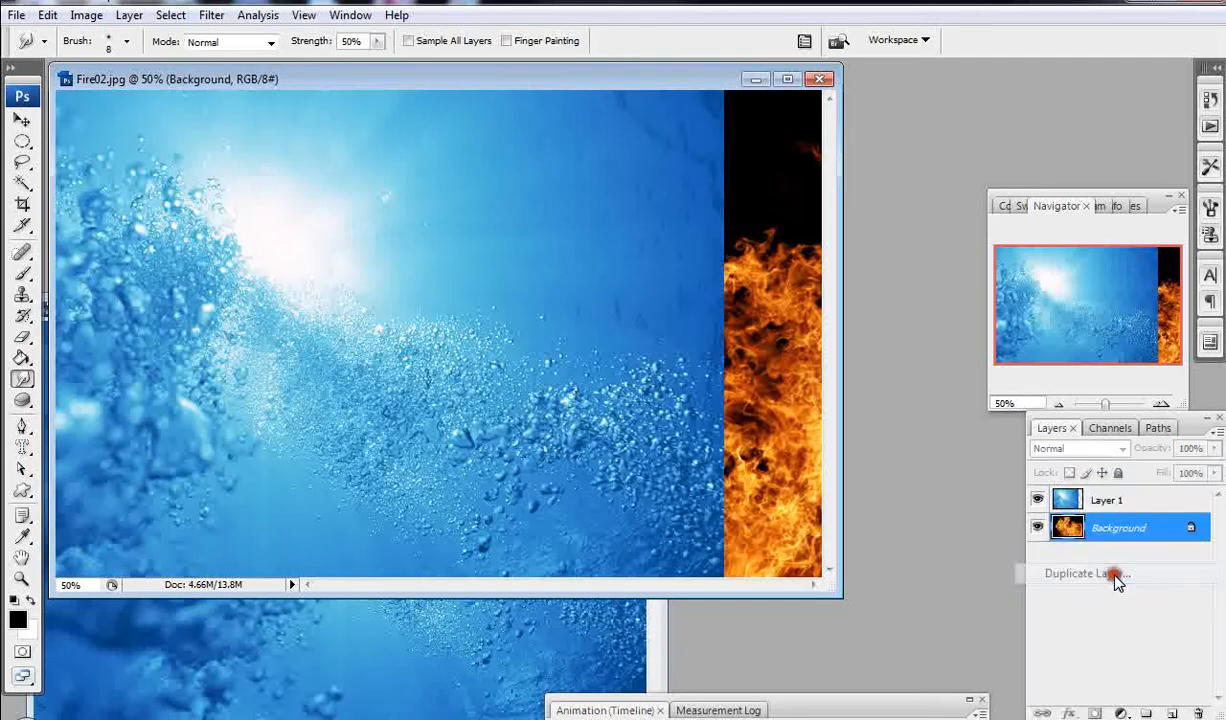
pyautogui.click(670, 314)
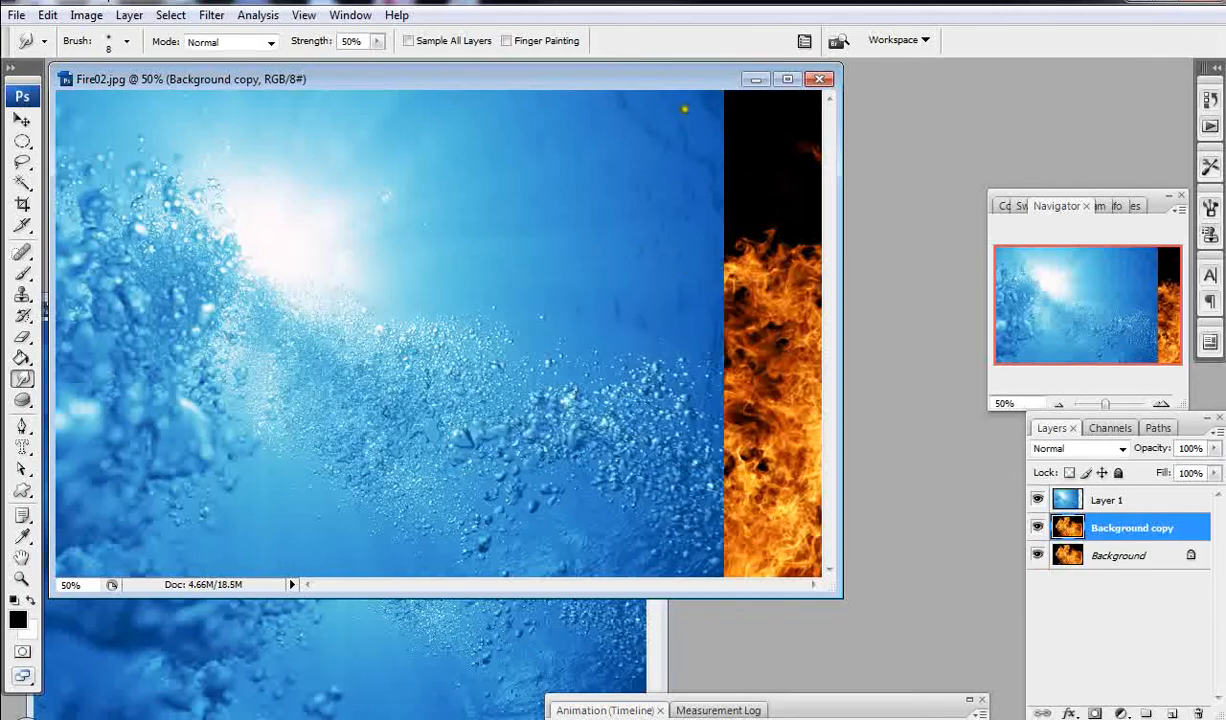
# Select a wide rectangle of bubbles near the centre of Layer 1 and copy it to a new layer.
pyautogui.moveTo(835, 598); pyautogui.dragTo(903, 650)
pyautogui.click(1125, 503)
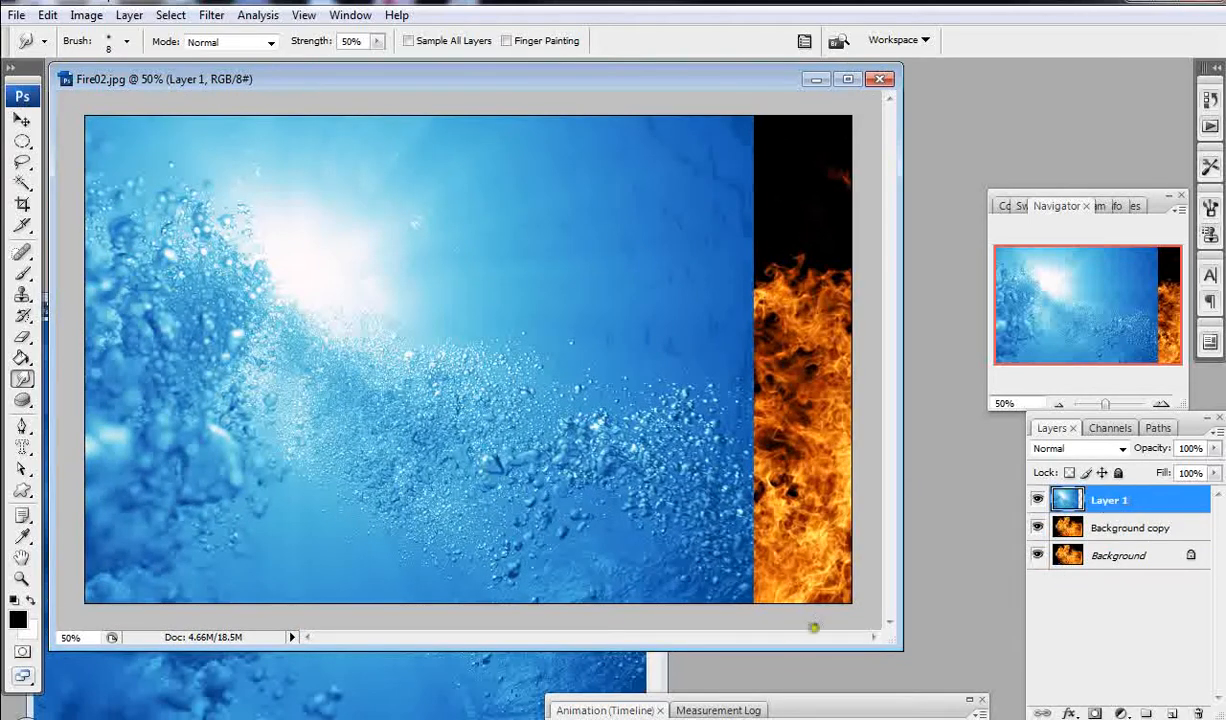
pyautogui.click(21, 146)
pyautogui.click(117, 147)
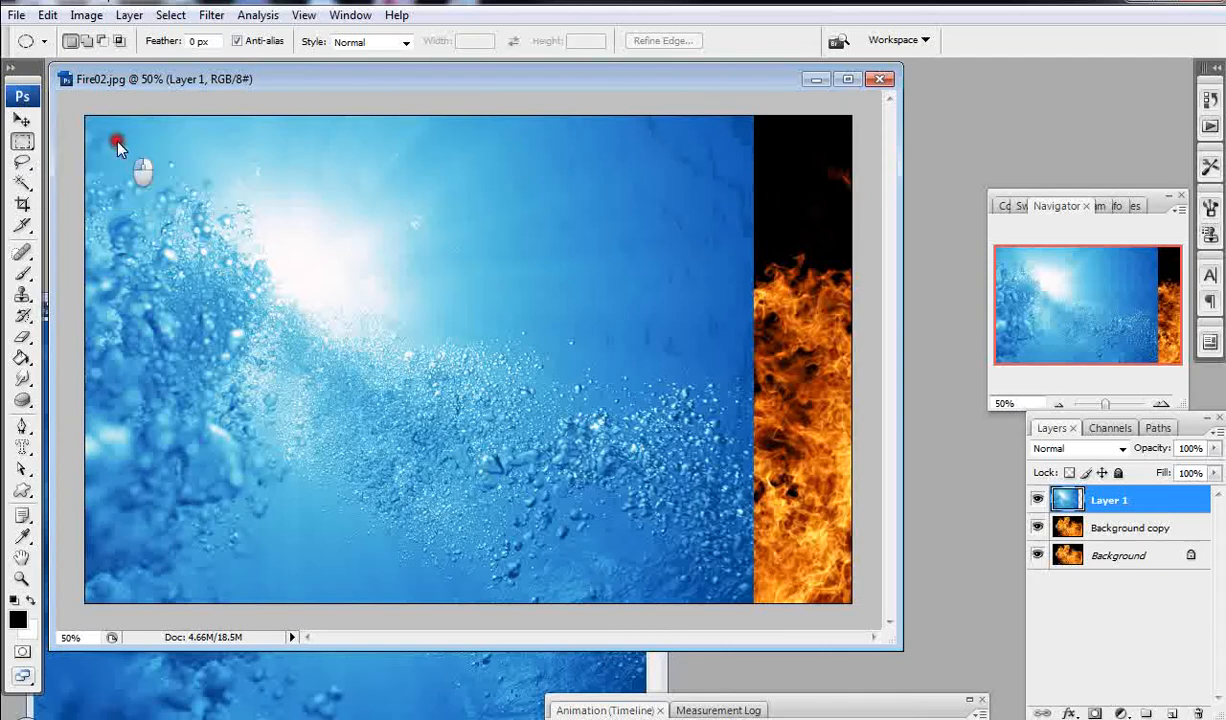
pyautogui.moveTo(266, 327); pyautogui.dragTo(514, 406)
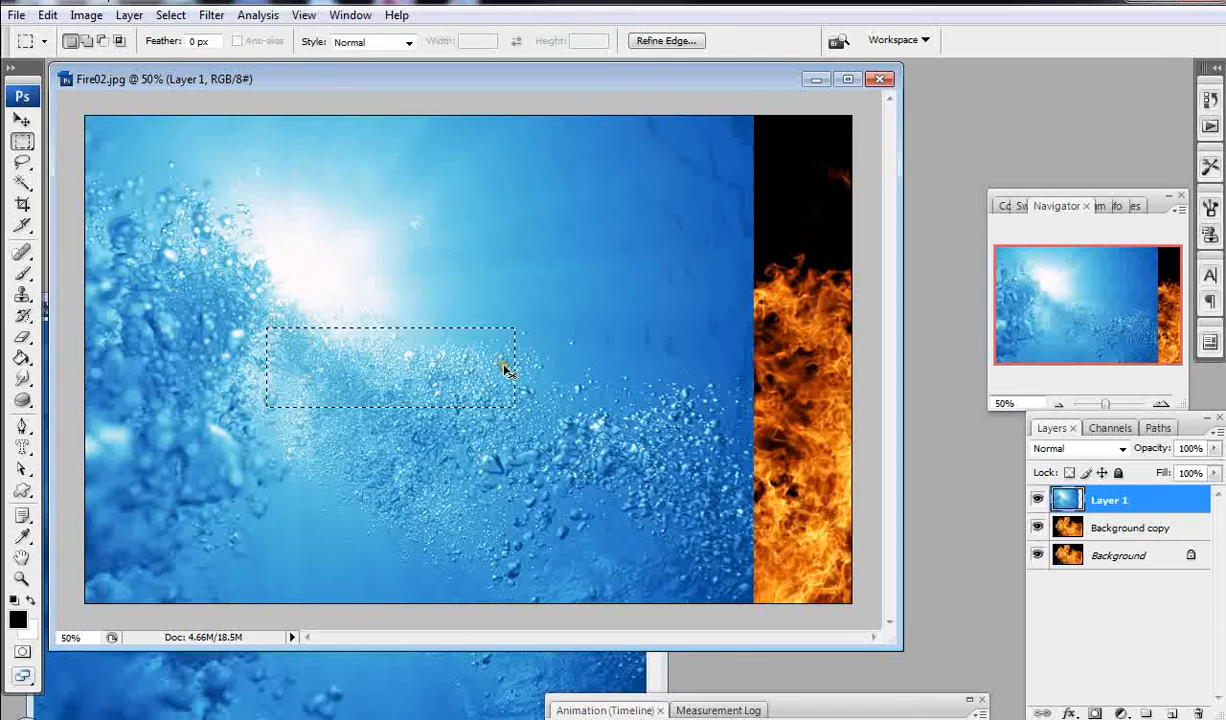
pyautogui.hotkey('ctrl', 'j')
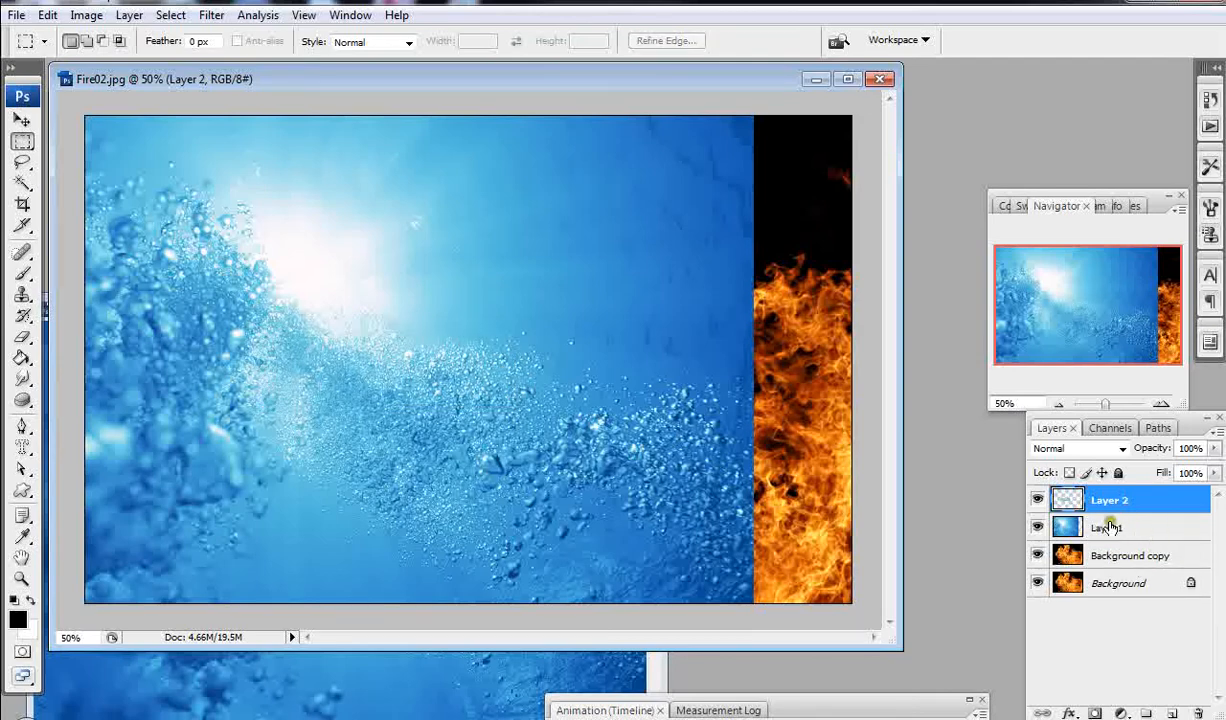
# Show only Background copy and copy a wide rectangle of bright flames right of centre from it to a new layer.
pyautogui.moveTo(1038, 527); pyautogui.dragTo(1041, 594)
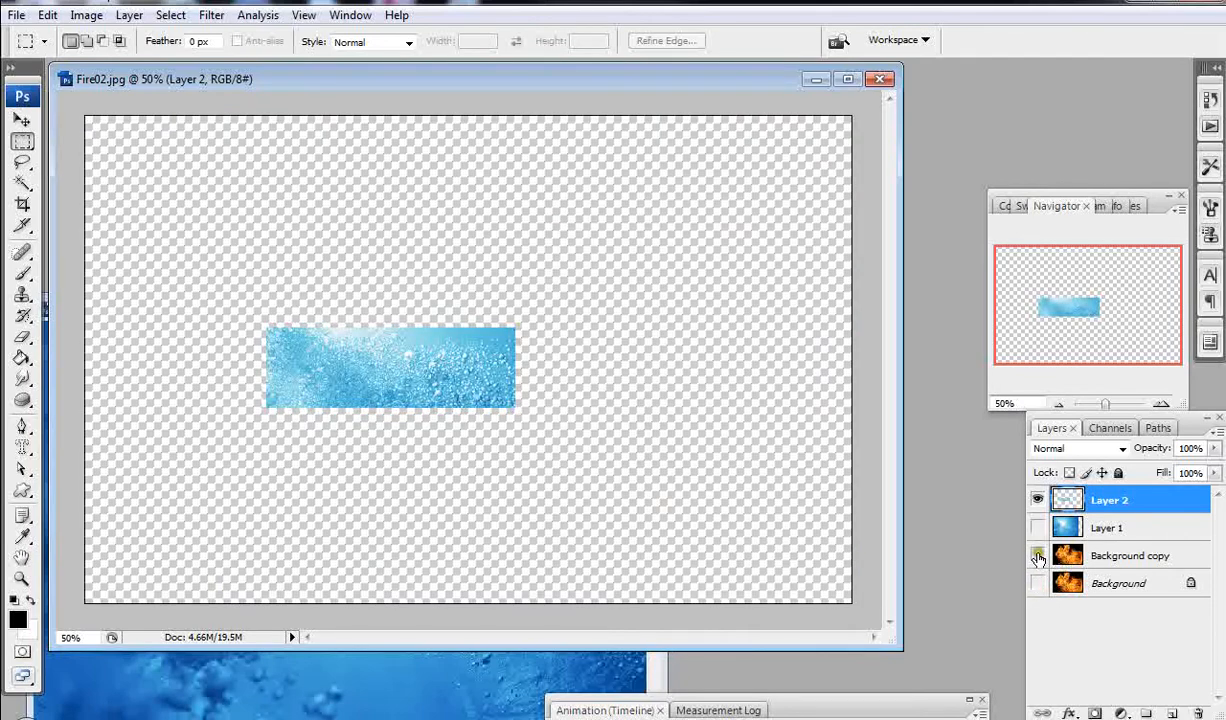
pyautogui.click(1038, 555)
pyautogui.click(1130, 557)
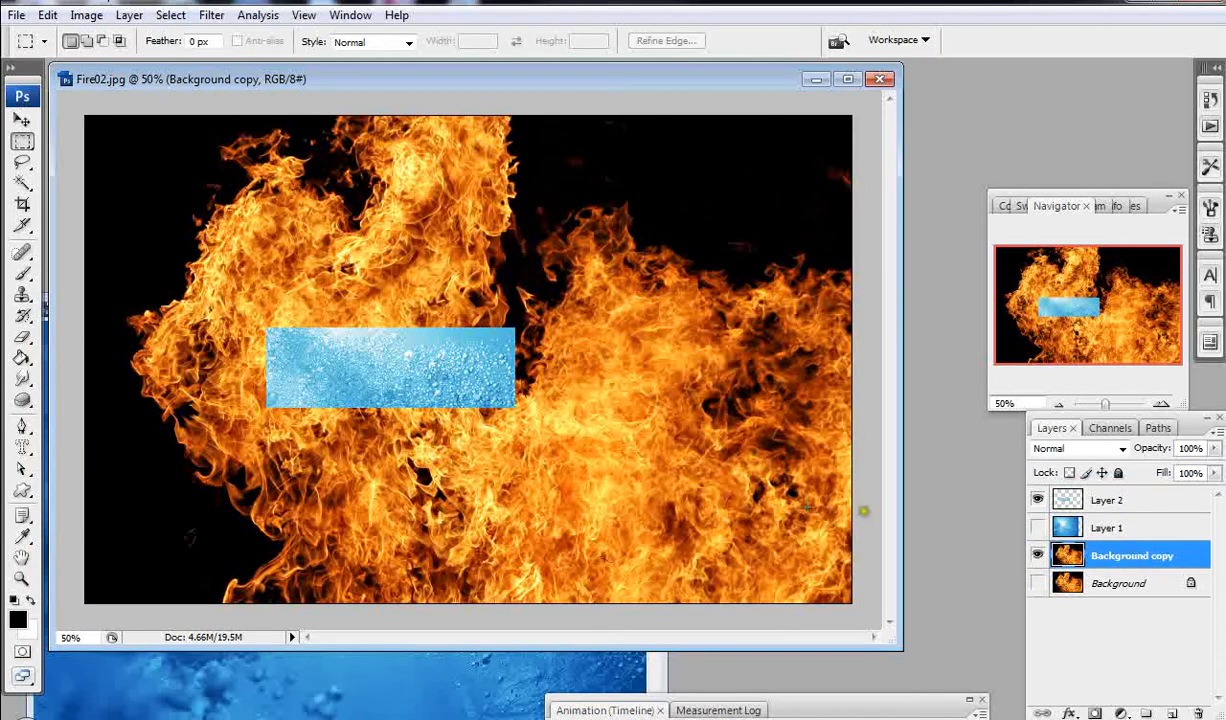
pyautogui.click(1038, 500)
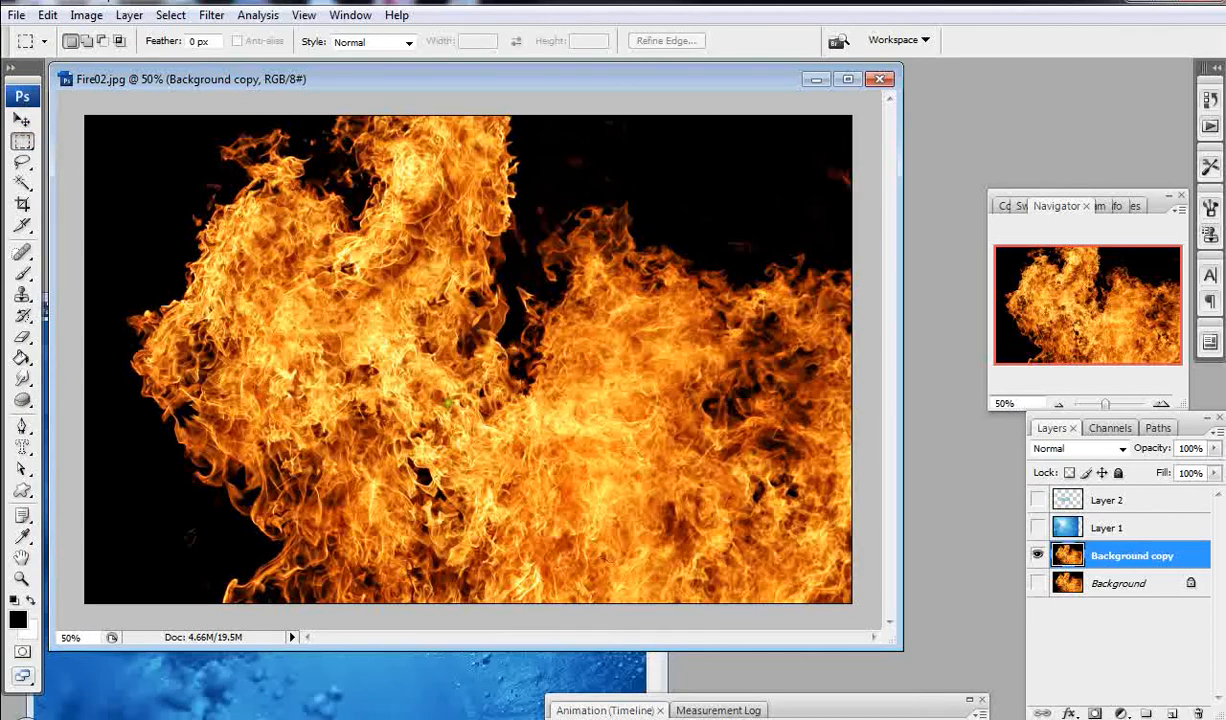
pyautogui.moveTo(437, 401); pyautogui.dragTo(688, 465)
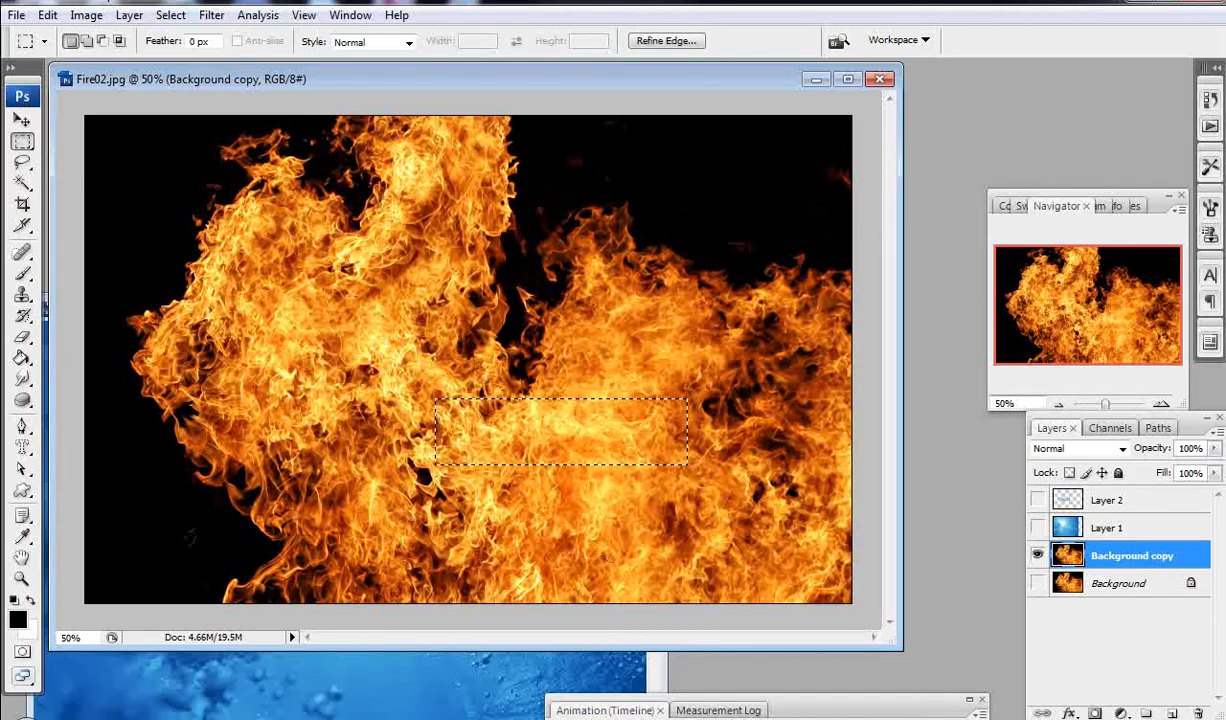
pyautogui.hotkey('ctrl', 'j')
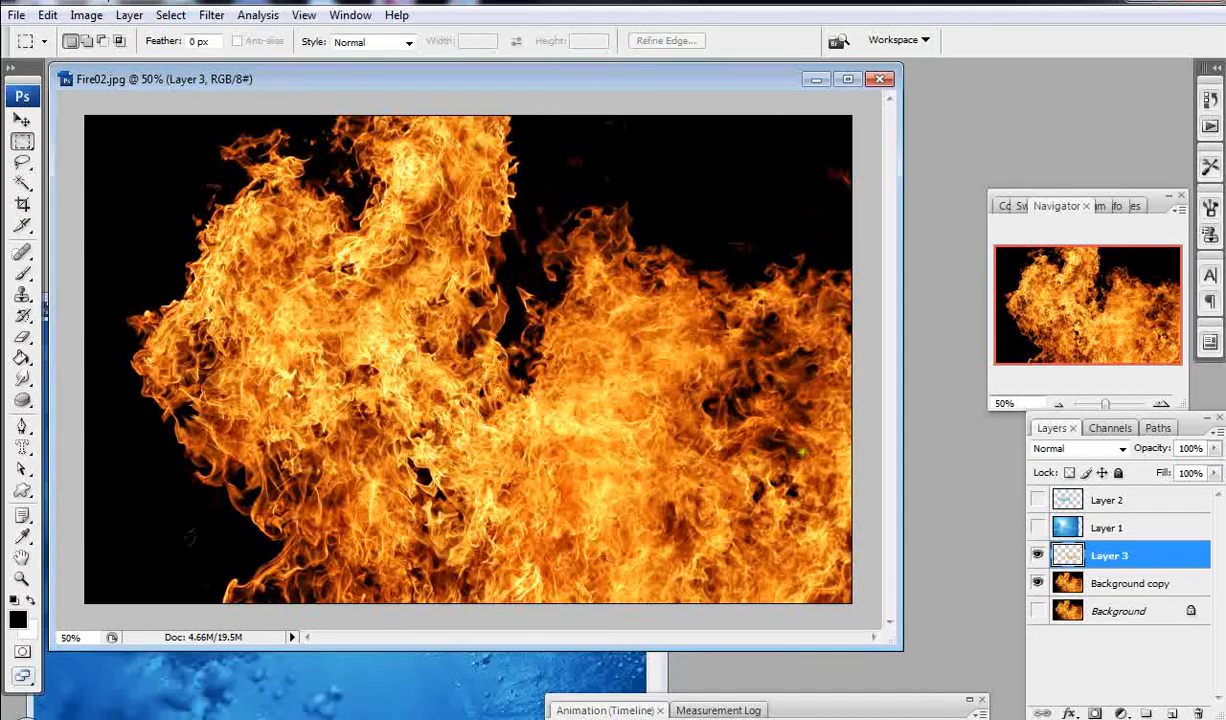
# Show only the water and fire strips, and place the fire strip's layer directly beneath the water strip's layer.
pyautogui.click(1038, 583)
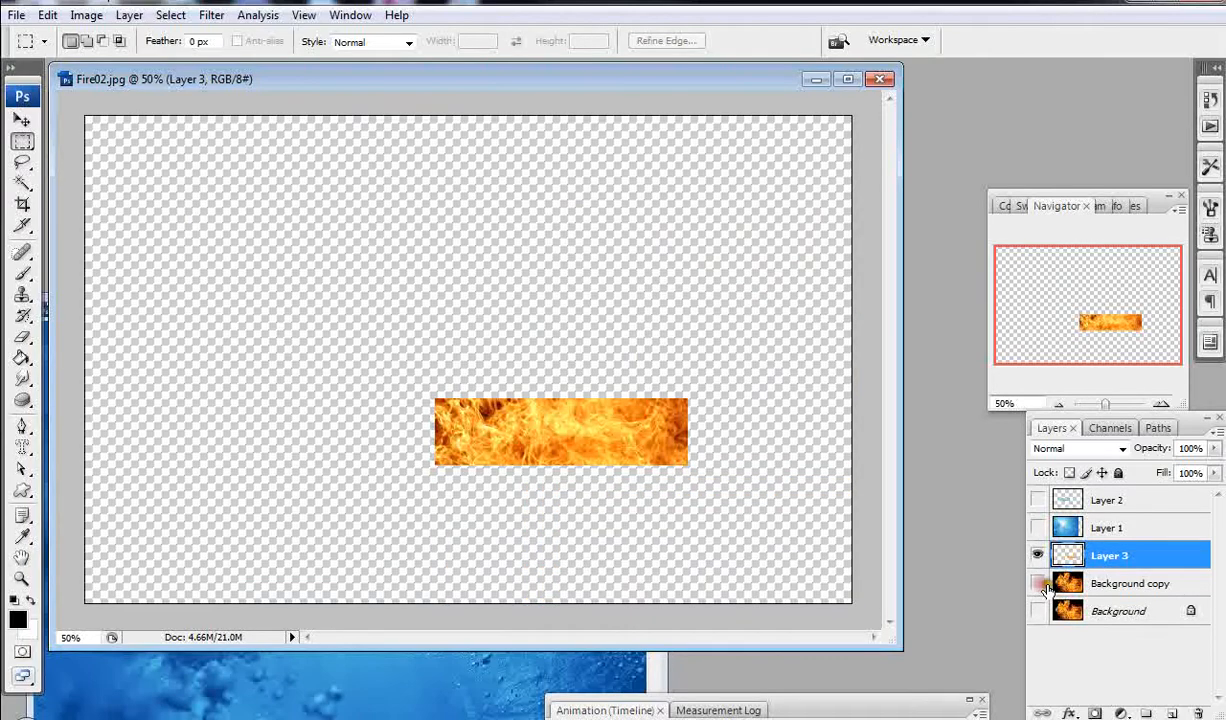
pyautogui.click(1038, 500)
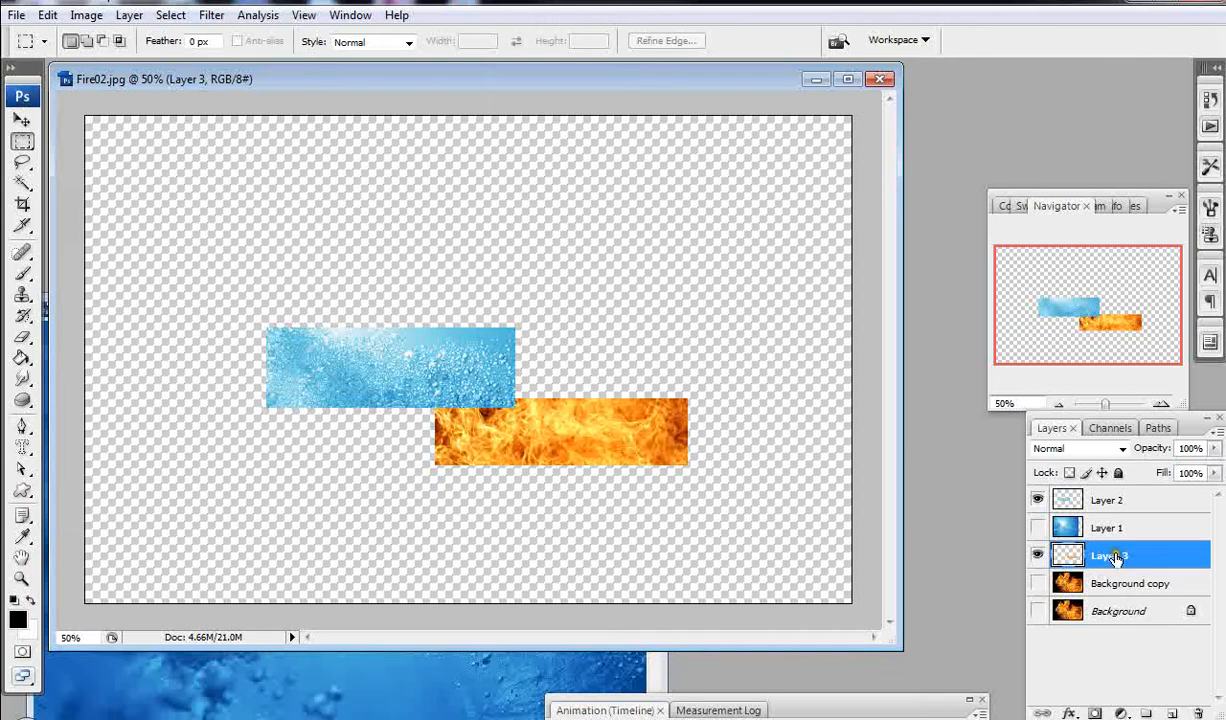
pyautogui.moveTo(1117, 557); pyautogui.dragTo(1105, 516)
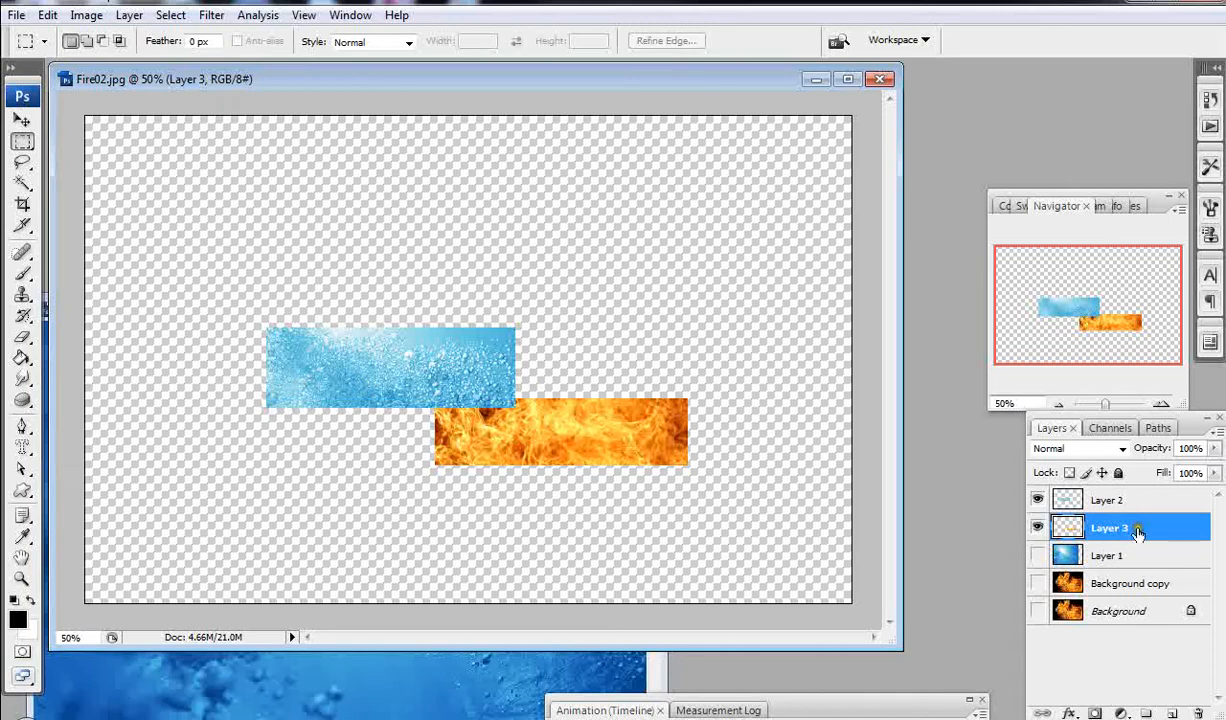
# With Layer 2 active, make a wide, flat elliptical selection and shift it right so its upper arc crosses the water strip's lower part.
pyautogui.click(1115, 500)
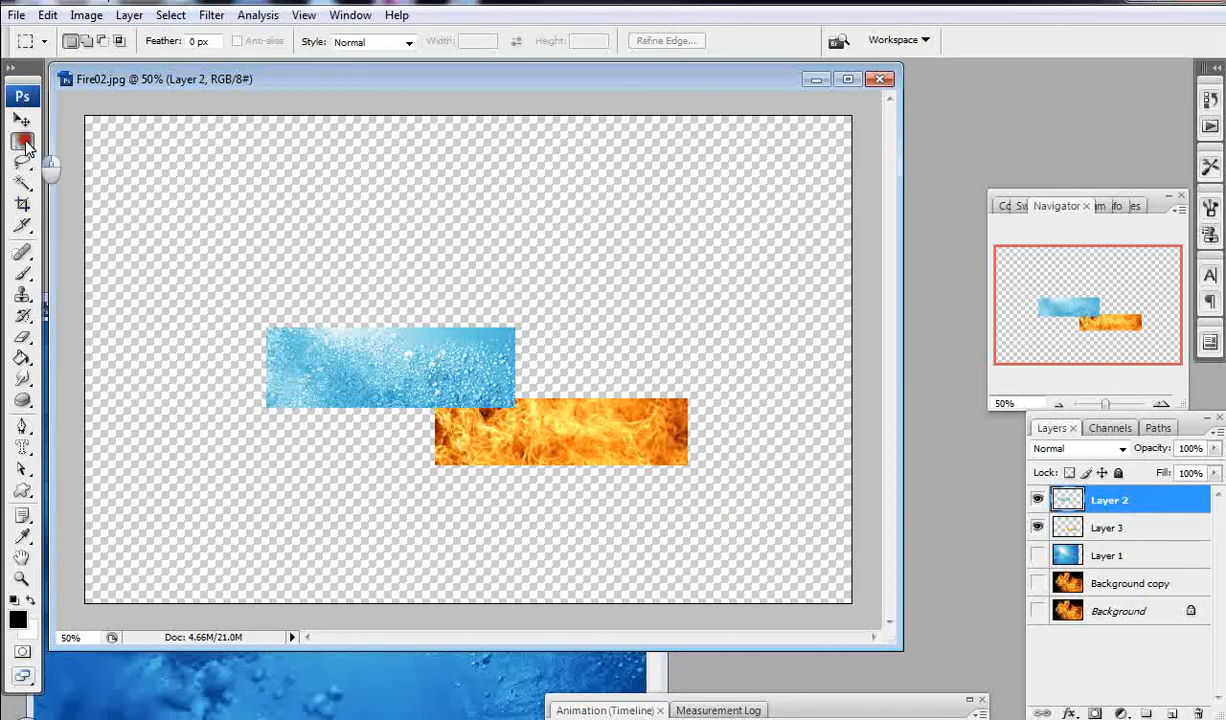
pyautogui.moveTo(24, 145); pyautogui.dragTo(96, 159)
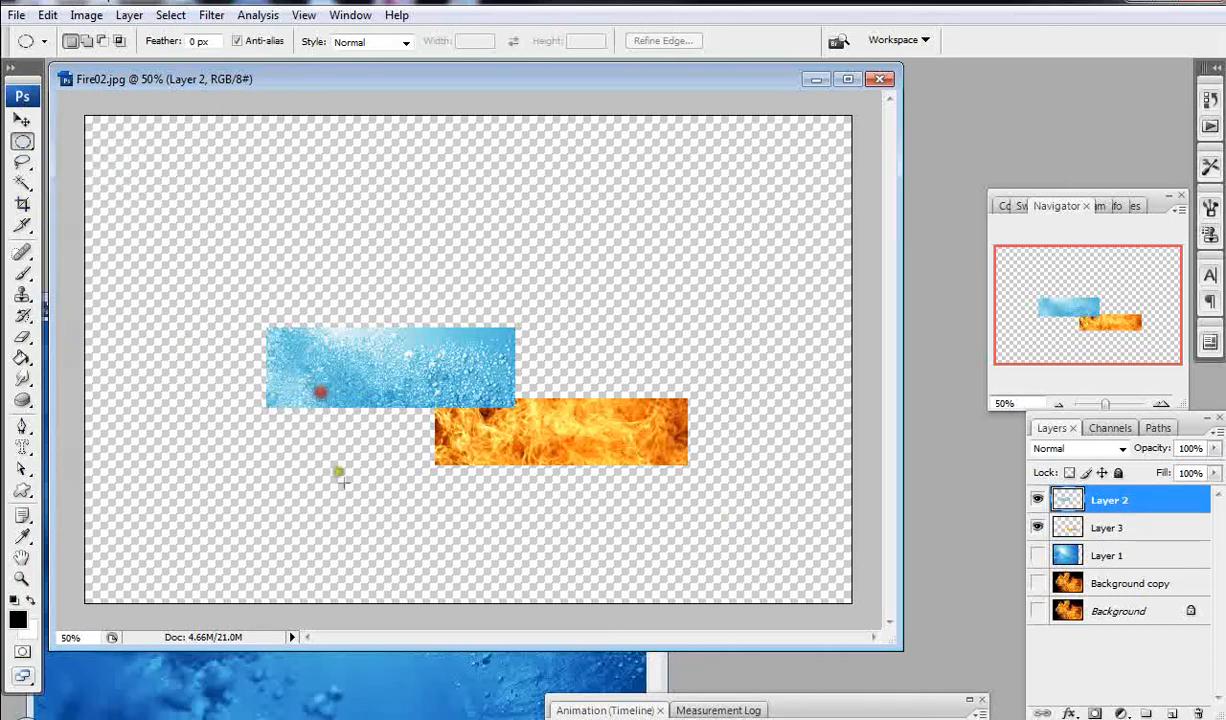
pyautogui.moveTo(132, 385); pyautogui.dragTo(680, 488)
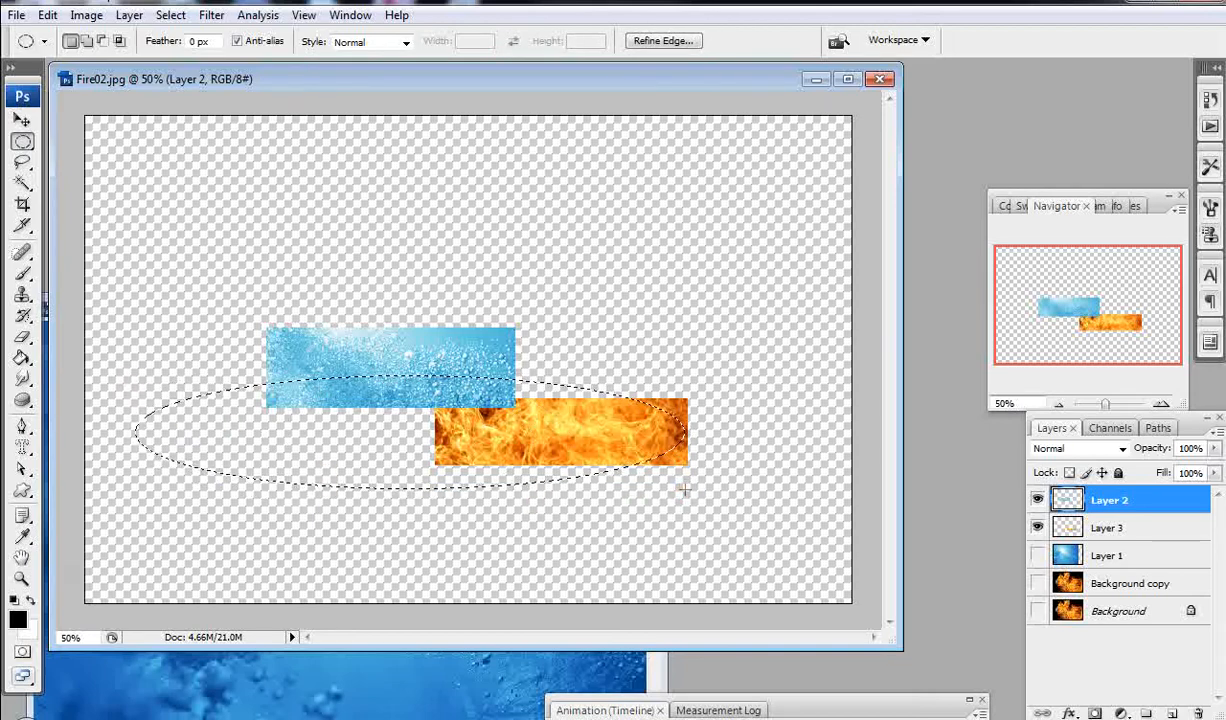
pyautogui.press('Right')
pyautogui.press('Right')
pyautogui.press('Right')
pyautogui.press('Right')
pyautogui.press('Right')
pyautogui.press('Right')
pyautogui.press('Right')
pyautogui.press('Right')
pyautogui.press('Right')
pyautogui.press('Right')
pyautogui.press('Right')
pyautogui.press('Right')
pyautogui.press('Right')
pyautogui.press('Right')
pyautogui.press('Right')
pyautogui.press('Right')
pyautogui.press('Right')
pyautogui.press('Right')
pyautogui.press('Right')
pyautogui.press('Right')
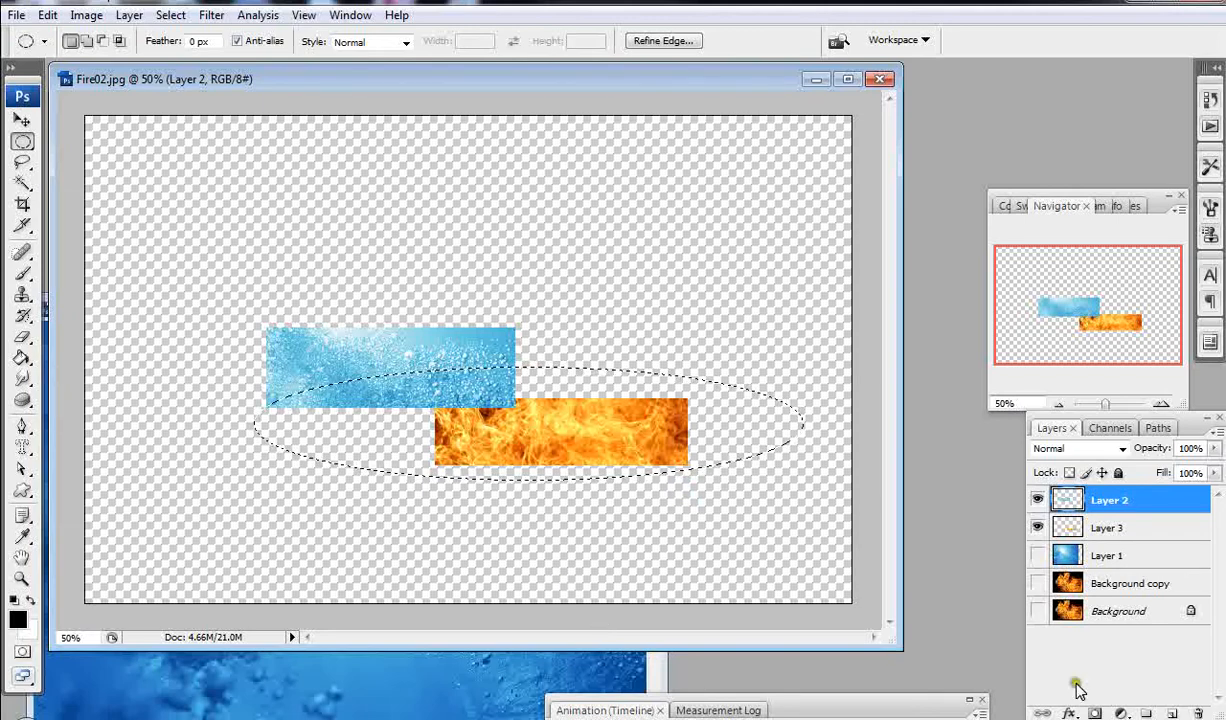
# Delete the part of the water strip inside the ellipse to give it a curved lower edge, then deselect.
pyautogui.click(1037, 527)
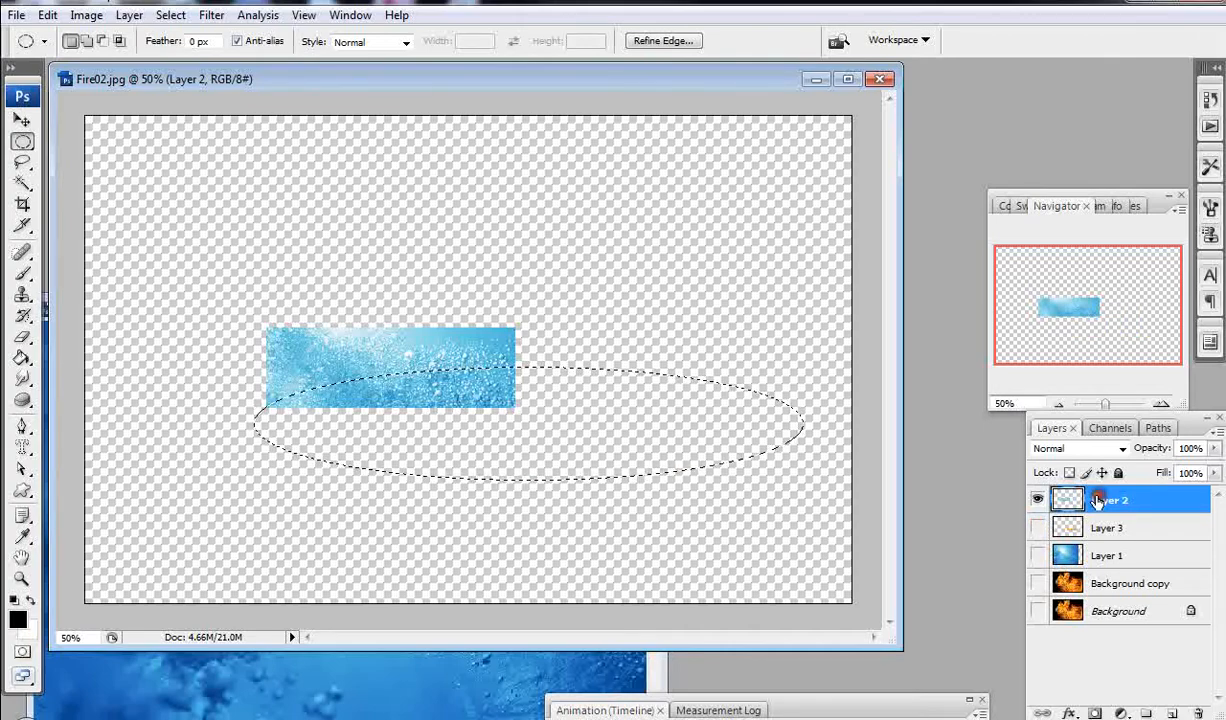
pyautogui.press('Delete')
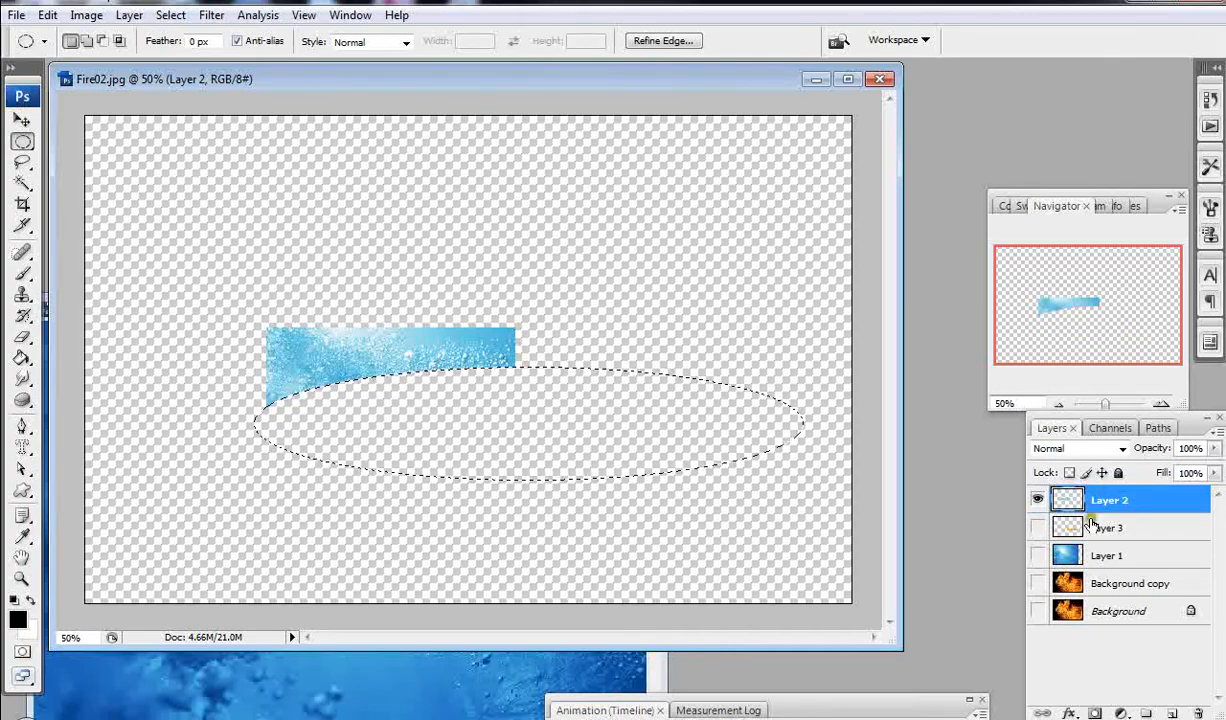
pyautogui.click(1038, 527)
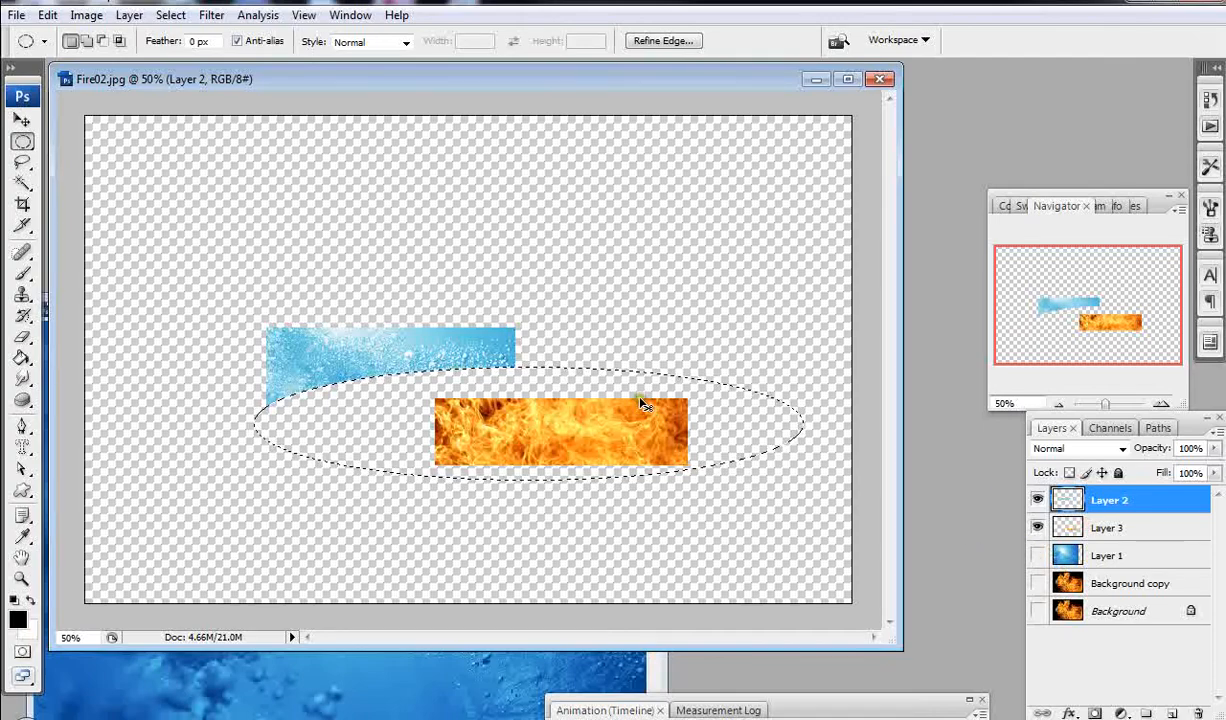
pyautogui.click(772, 500)
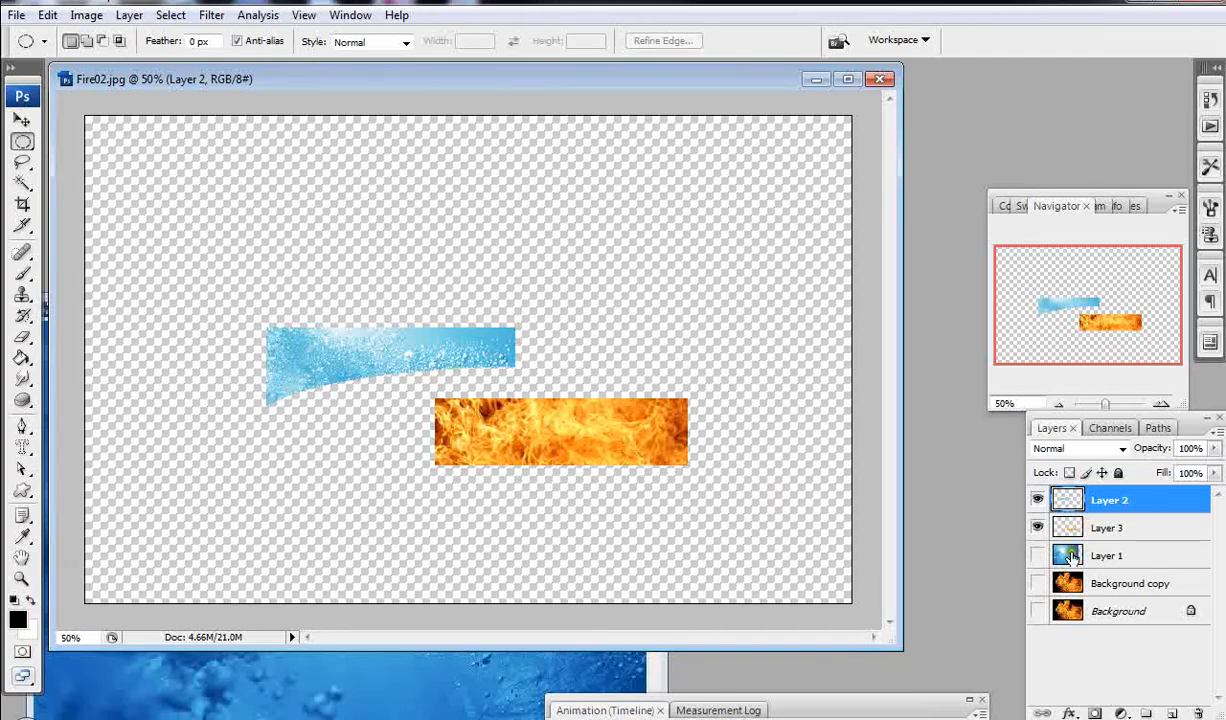
# Move the fire strip on Layer 3 under the water strip, aligning their left edges and filling the curved cutout.
pyautogui.click(1068, 525)
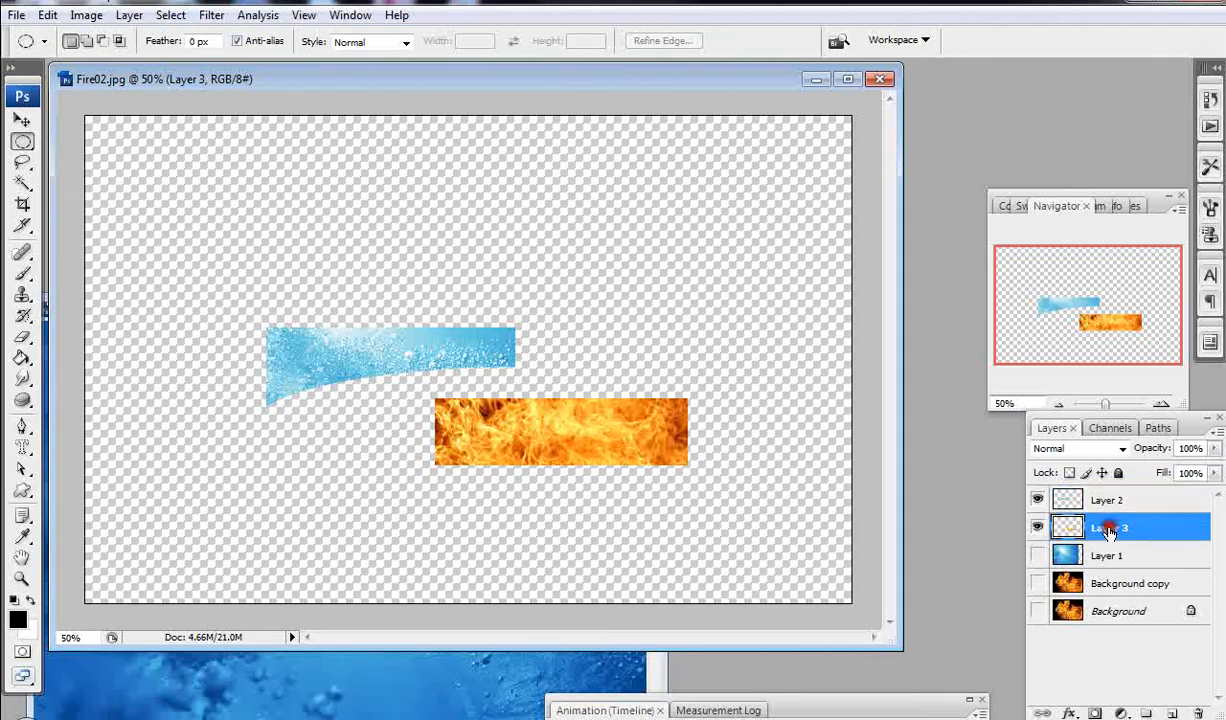
pyautogui.click(23, 120)
pyautogui.moveTo(516, 410); pyautogui.dragTo(366, 388)
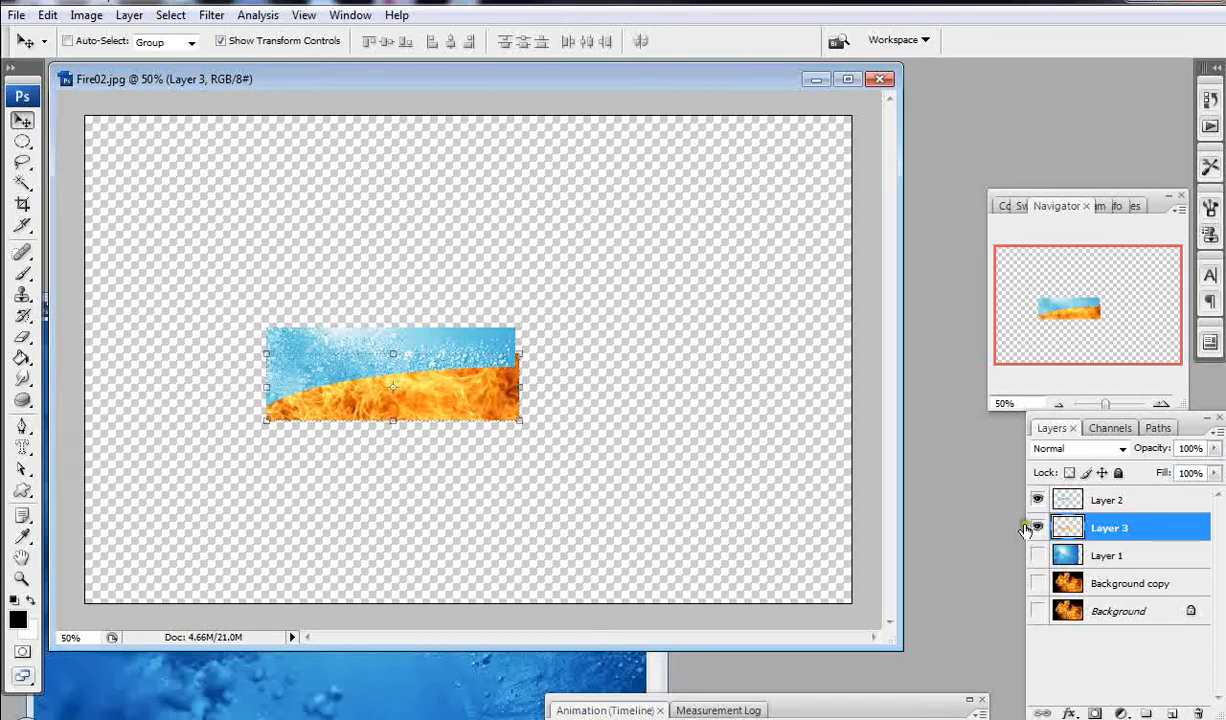
# Merge the water strip on Layer 2 down into the fire strip's Layer 3.
pyautogui.click(1120, 500)
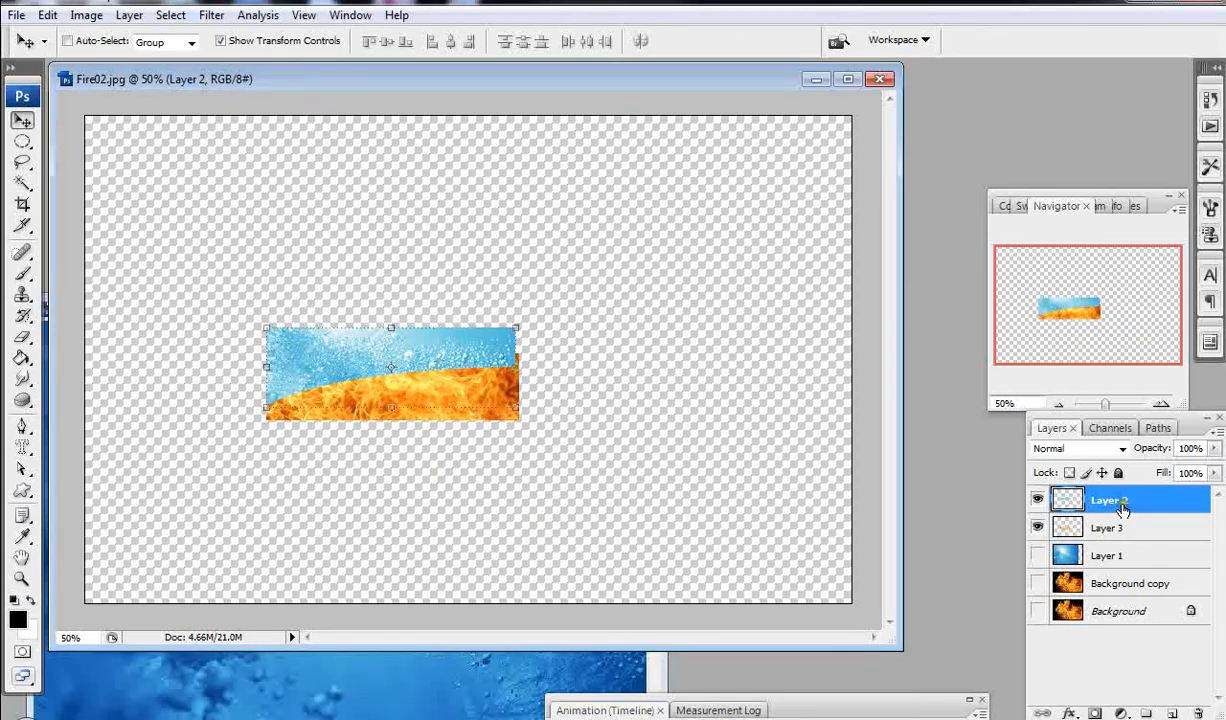
pyautogui.rightClick(1110, 503)
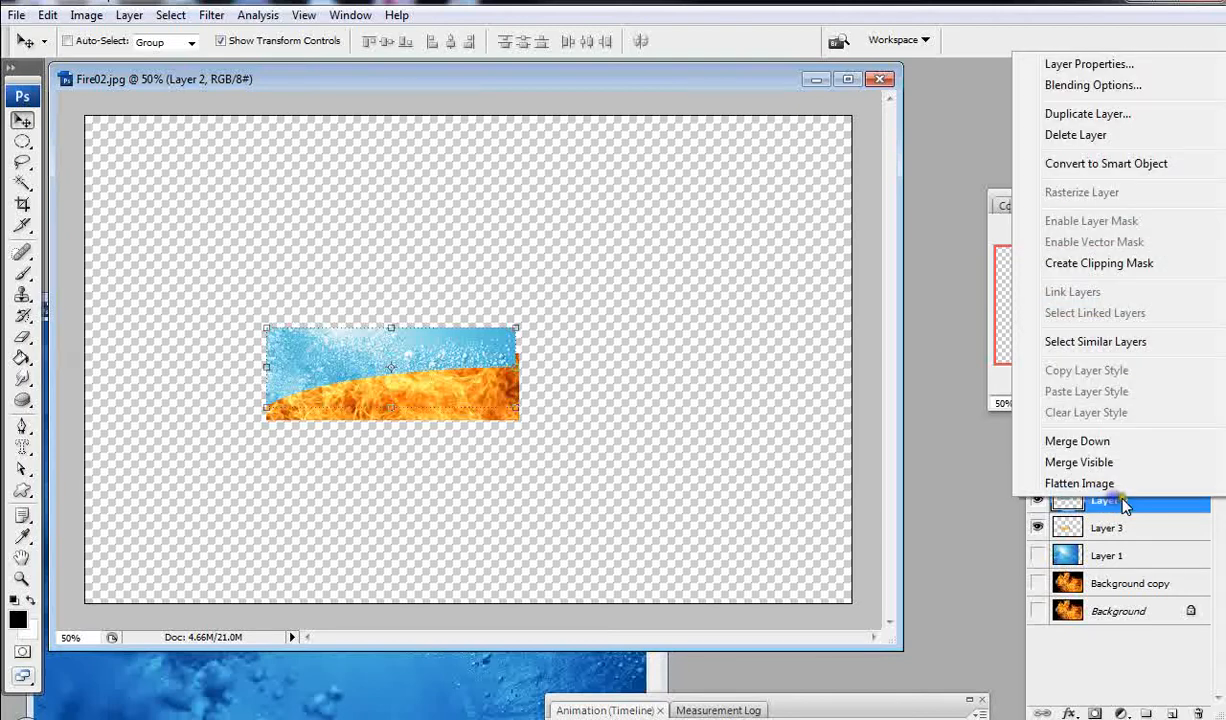
pyautogui.click(1133, 442)
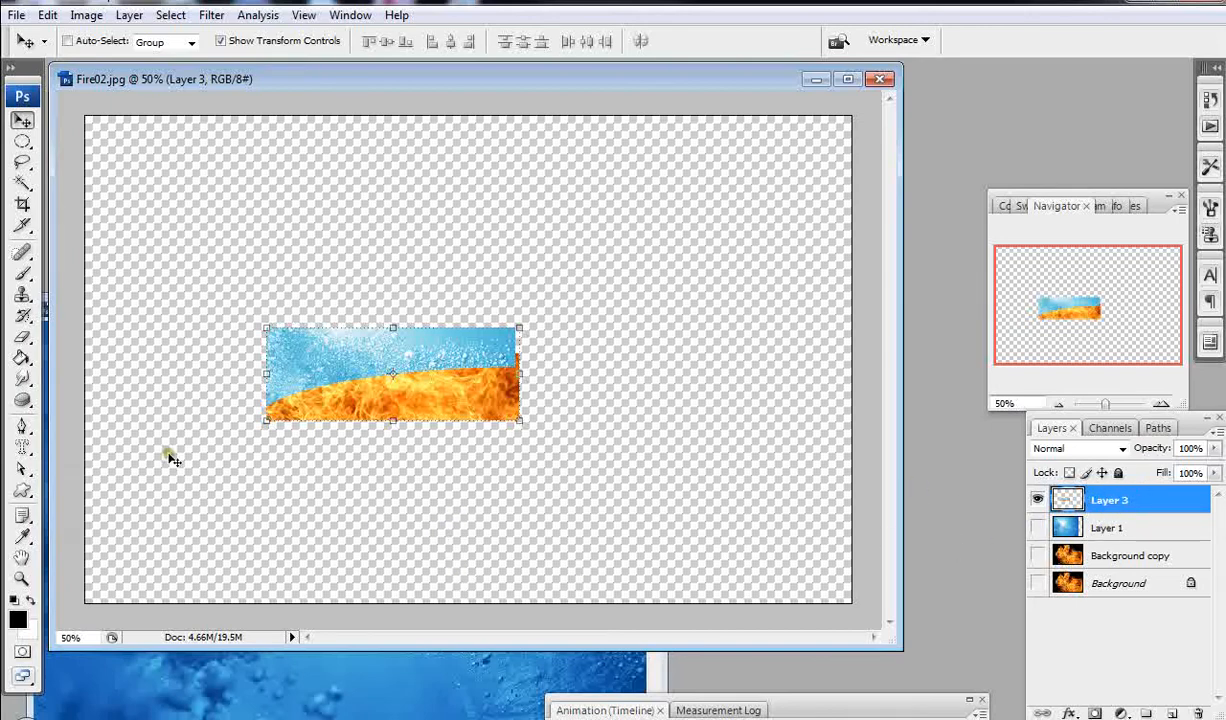
pyautogui.click(24, 451)
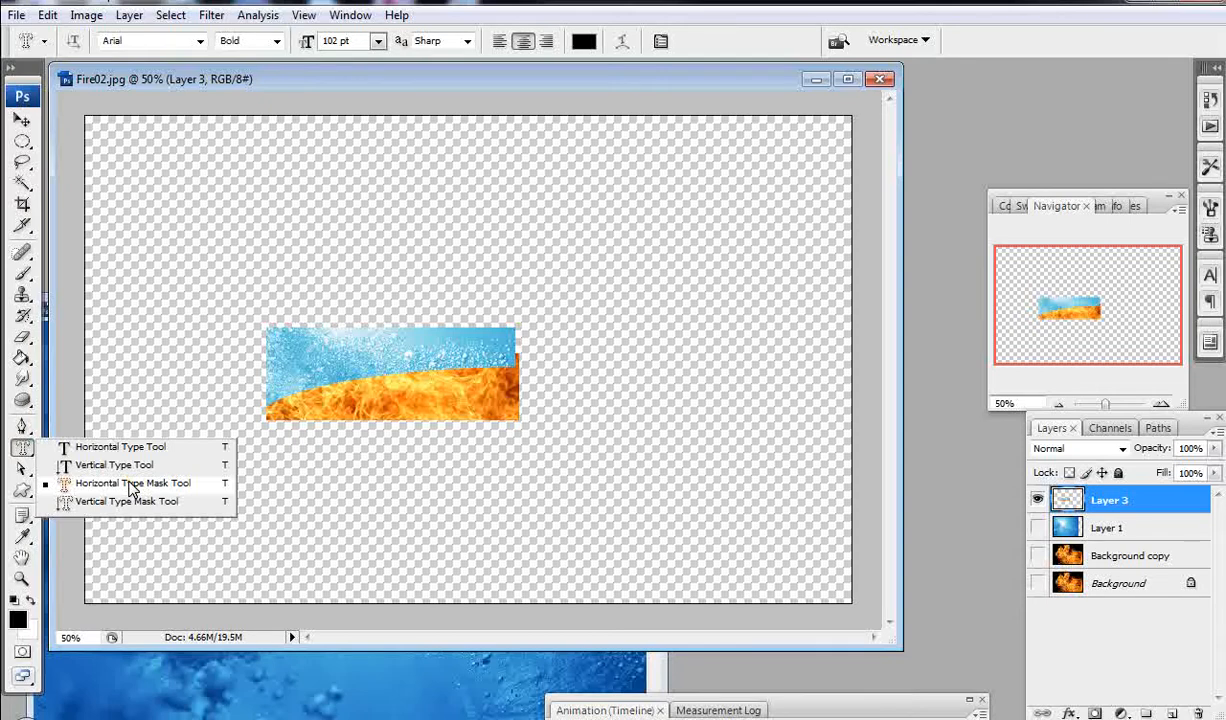
pyautogui.click(130, 484)
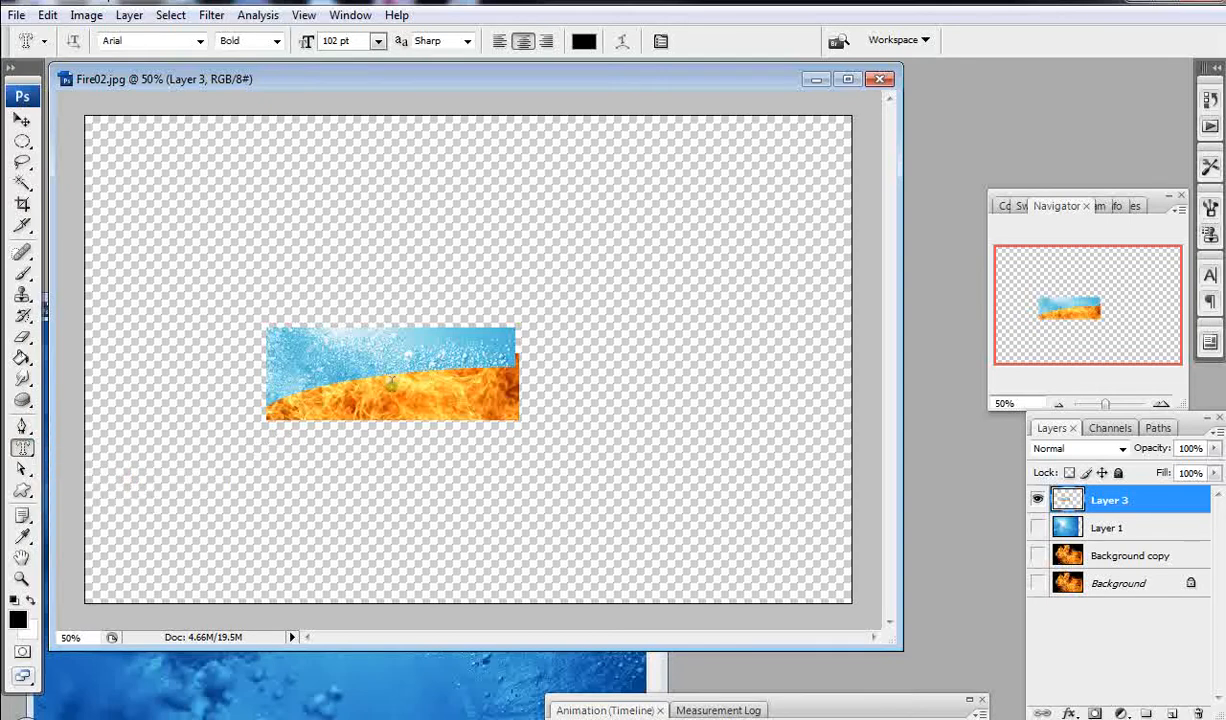
pyautogui.click(385, 381)
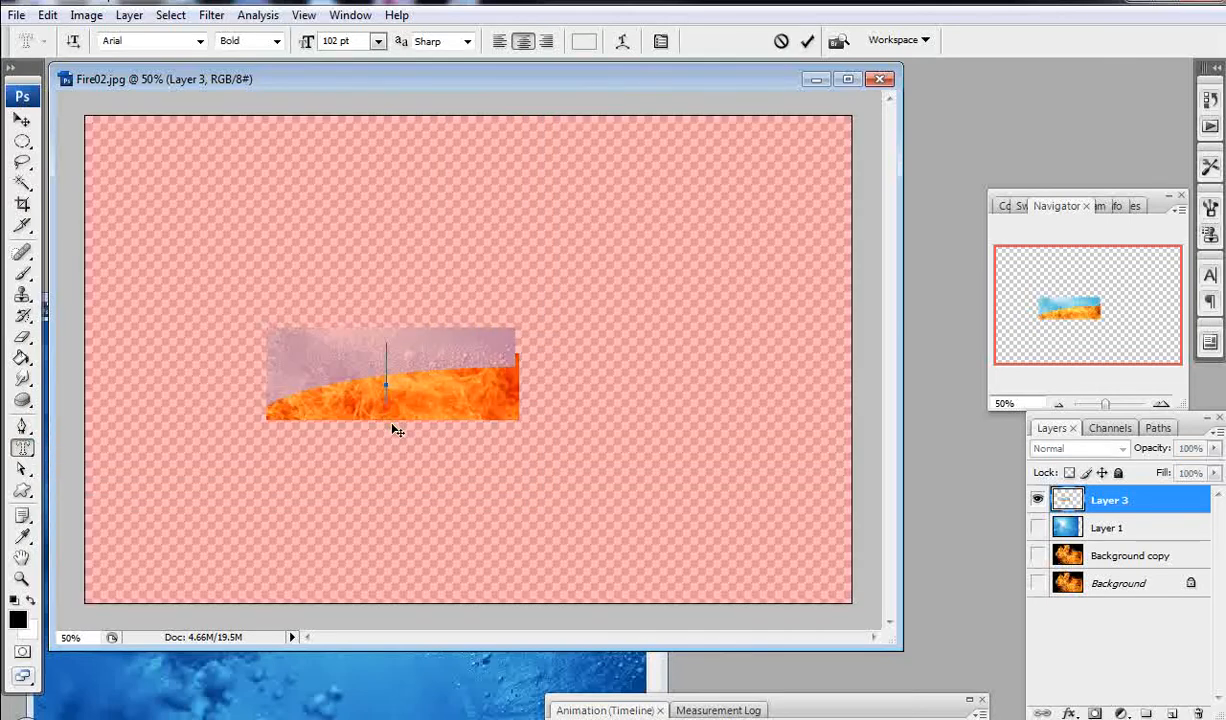
pyautogui.write('Hot Cold')
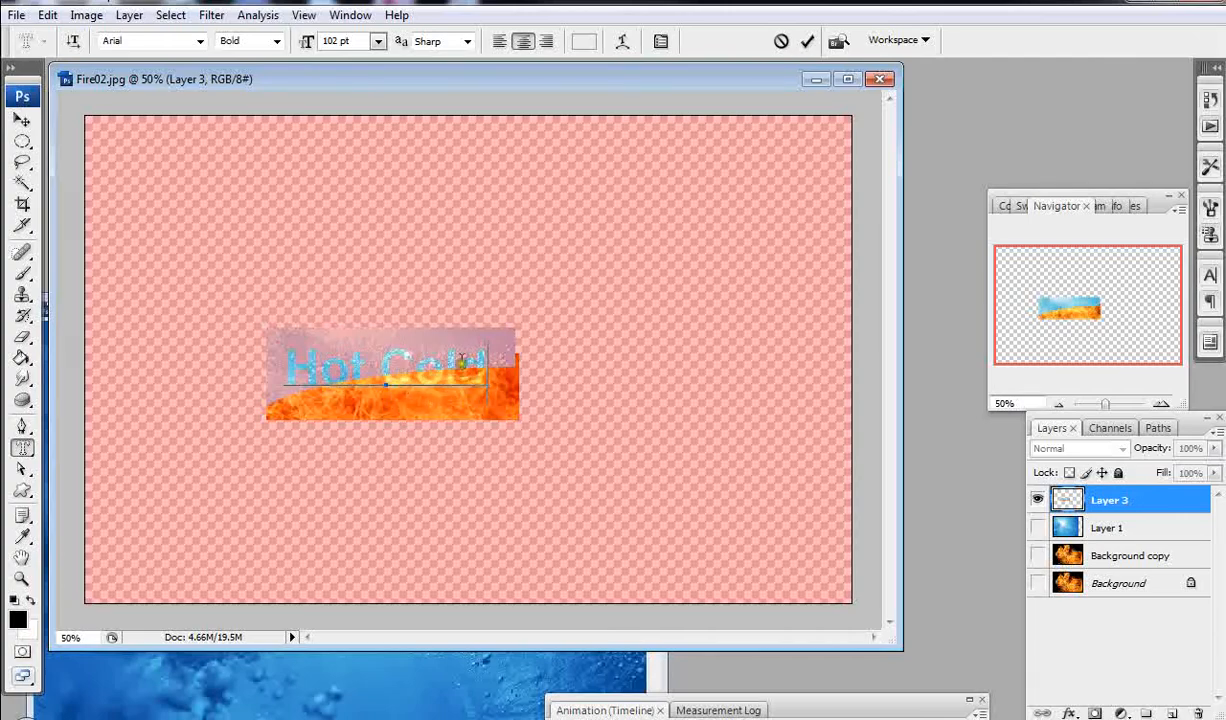
pyautogui.press('BackSpace')
pyautogui.press('BackSpace')
pyautogui.press('BackSpace')
pyautogui.press('BackSpace')
pyautogui.press('BackSpace')
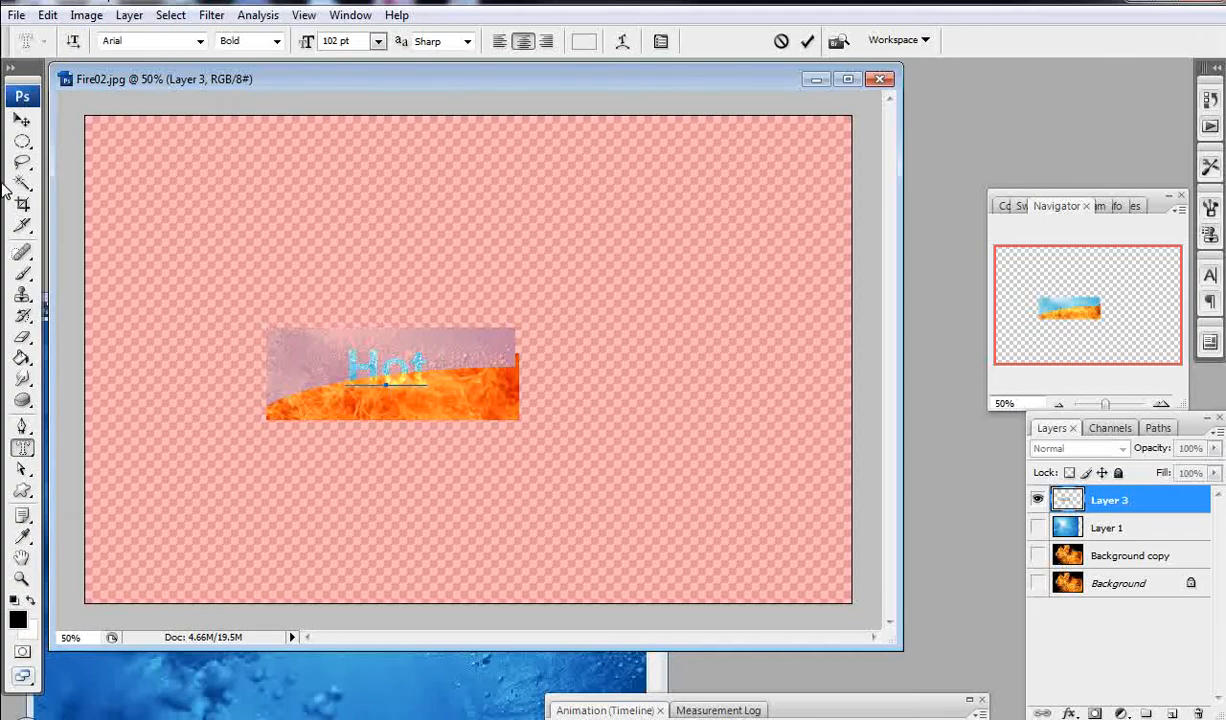
pyautogui.click(22, 120)
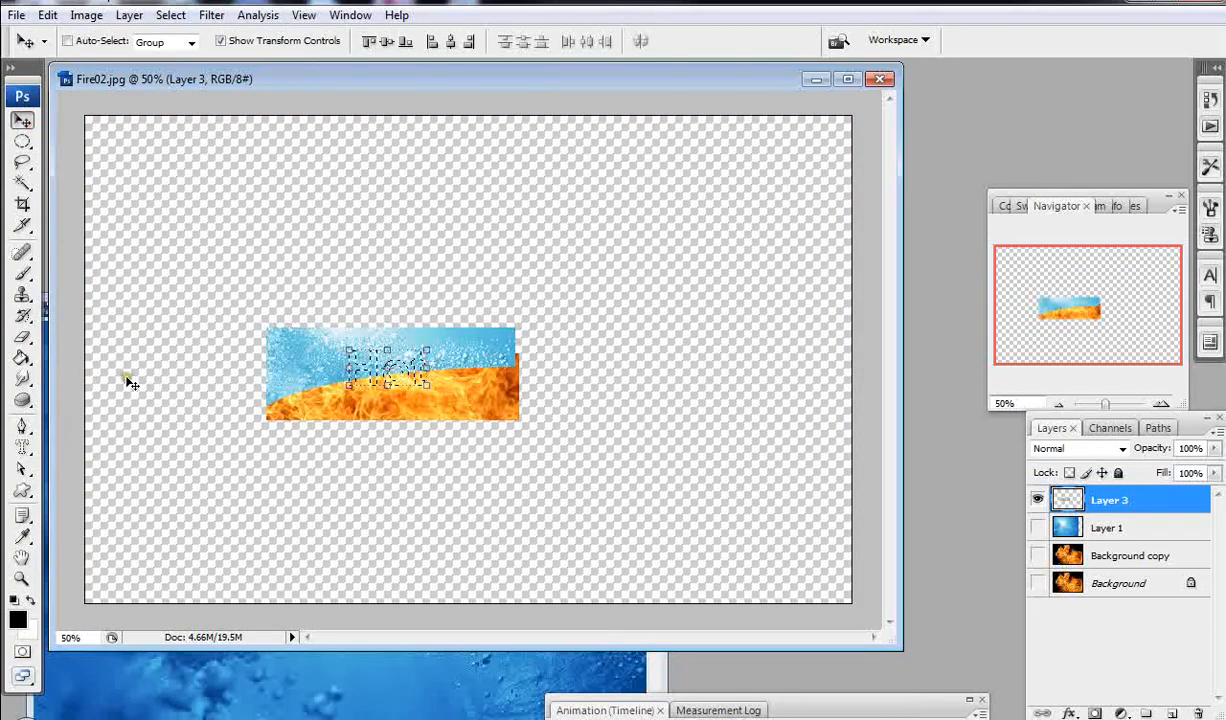
pyautogui.hotkey('ctrl', 'd')
pyautogui.click(22, 448)
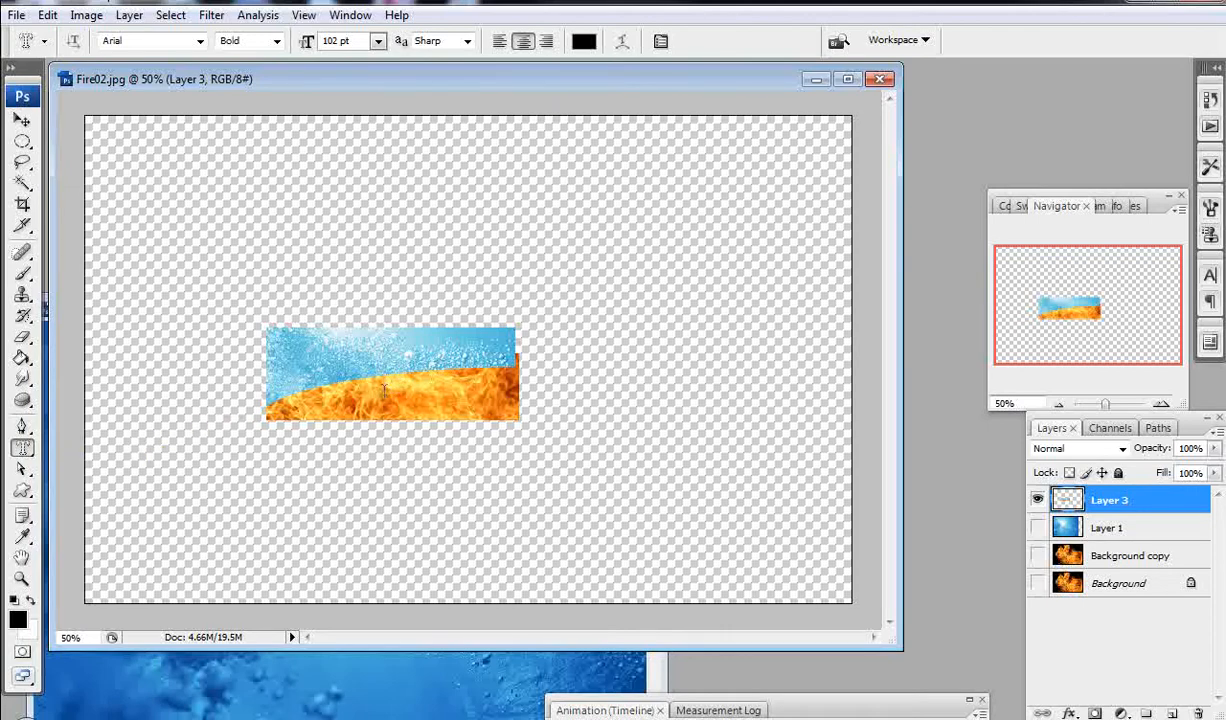
pyautogui.click(384, 391)
pyautogui.write('Hot')
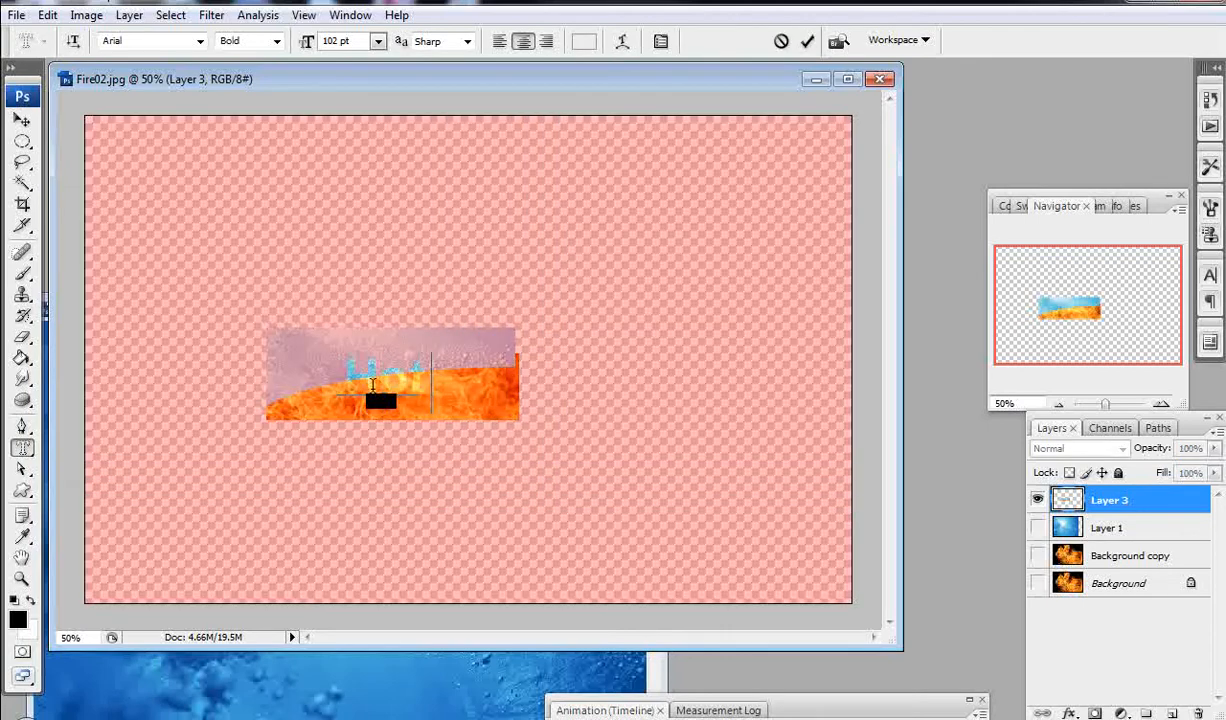
pyautogui.write(' Cold')
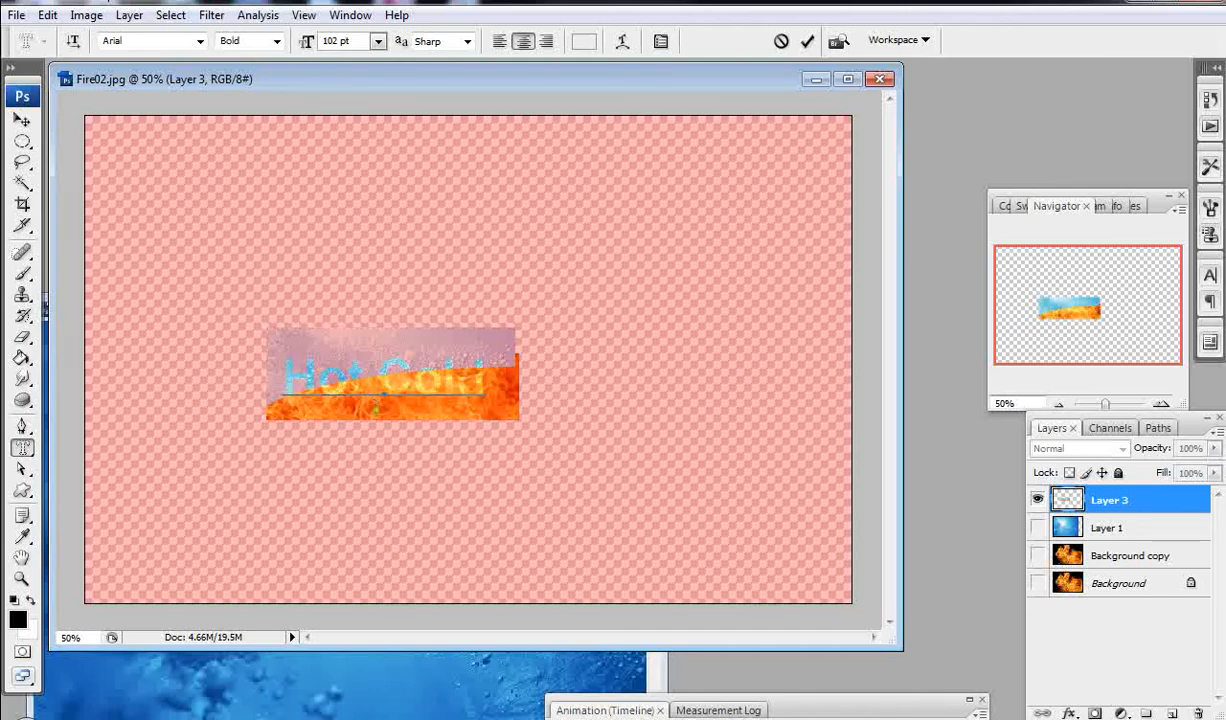
pyautogui.press('BackSpace')
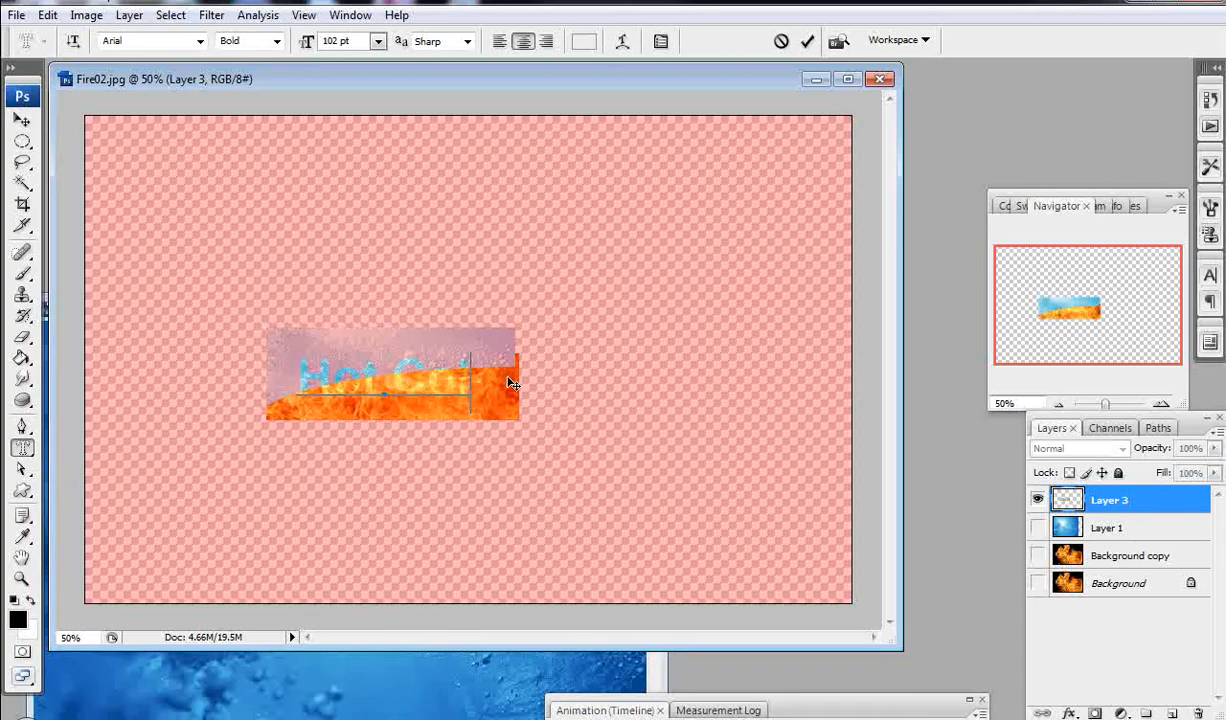
pyautogui.press('BackSpace')
pyautogui.press('BackSpace')
pyautogui.press('BackSpace')
pyautogui.press('BackSpace')
pyautogui.press('BackSpace')
pyautogui.press('BackSpace')
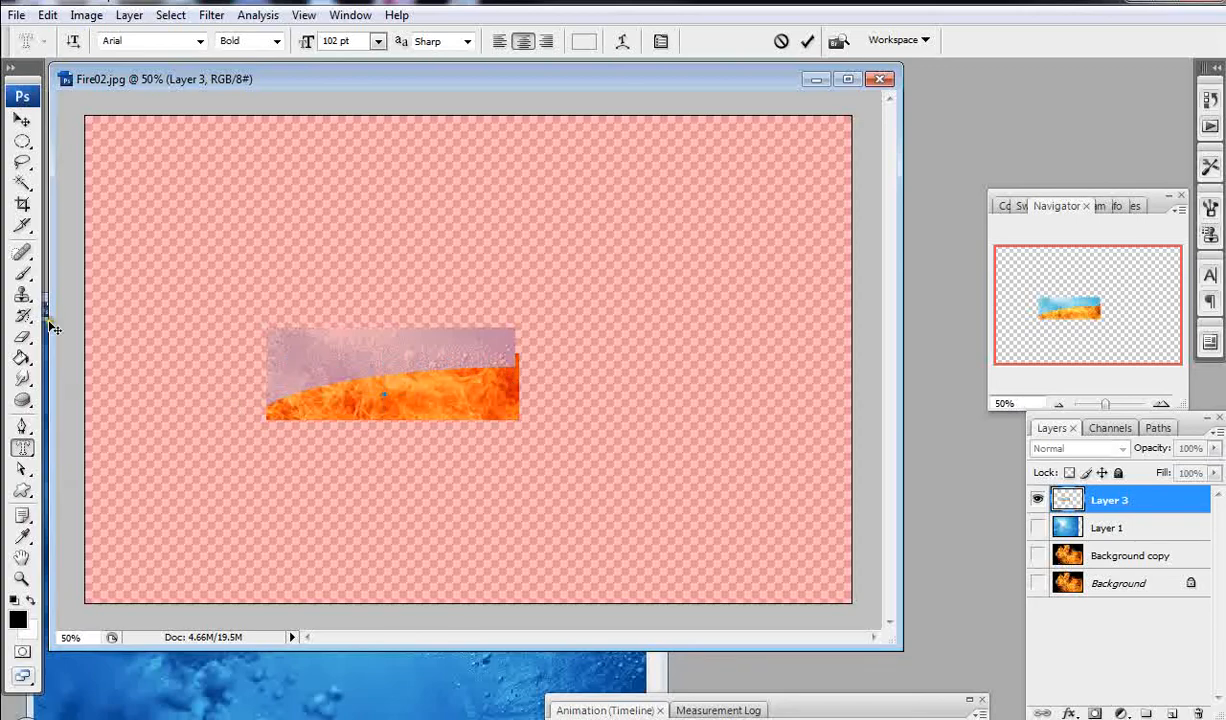
pyautogui.click(22, 119)
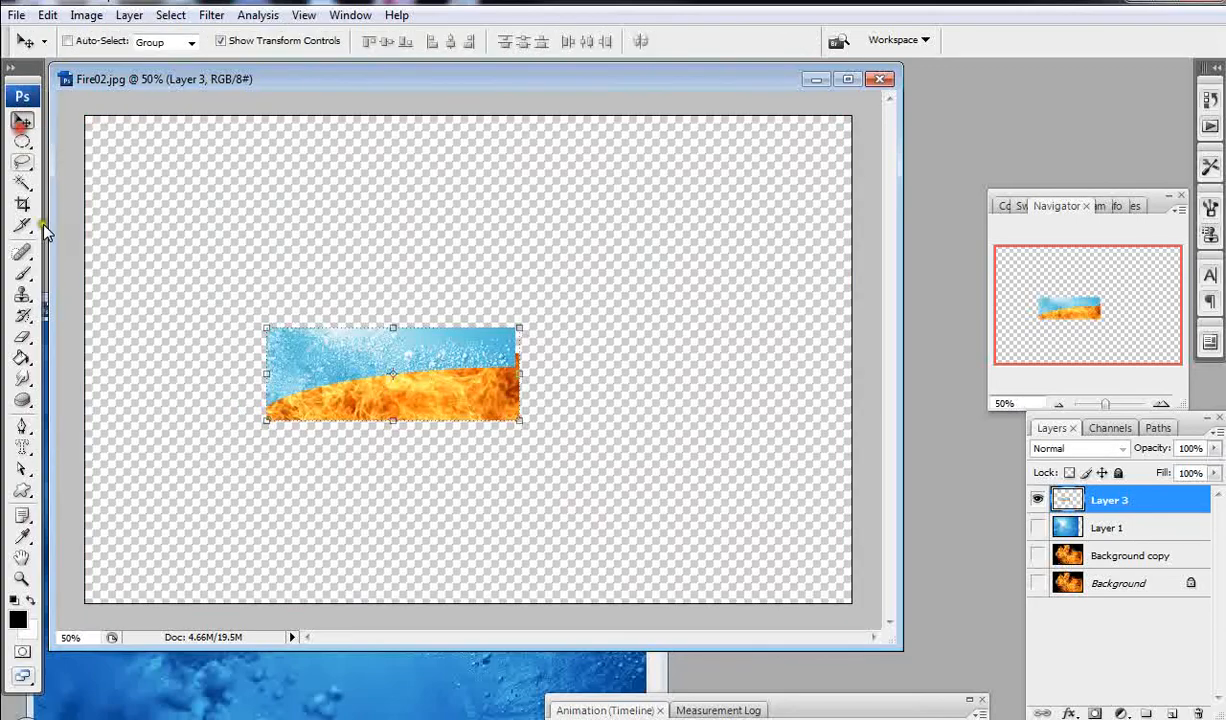
# Create a horizontal type mask selection reading "Hot Cold", centred across the merged water-and-fire strip on Layer 3.
pyautogui.click(22, 449)
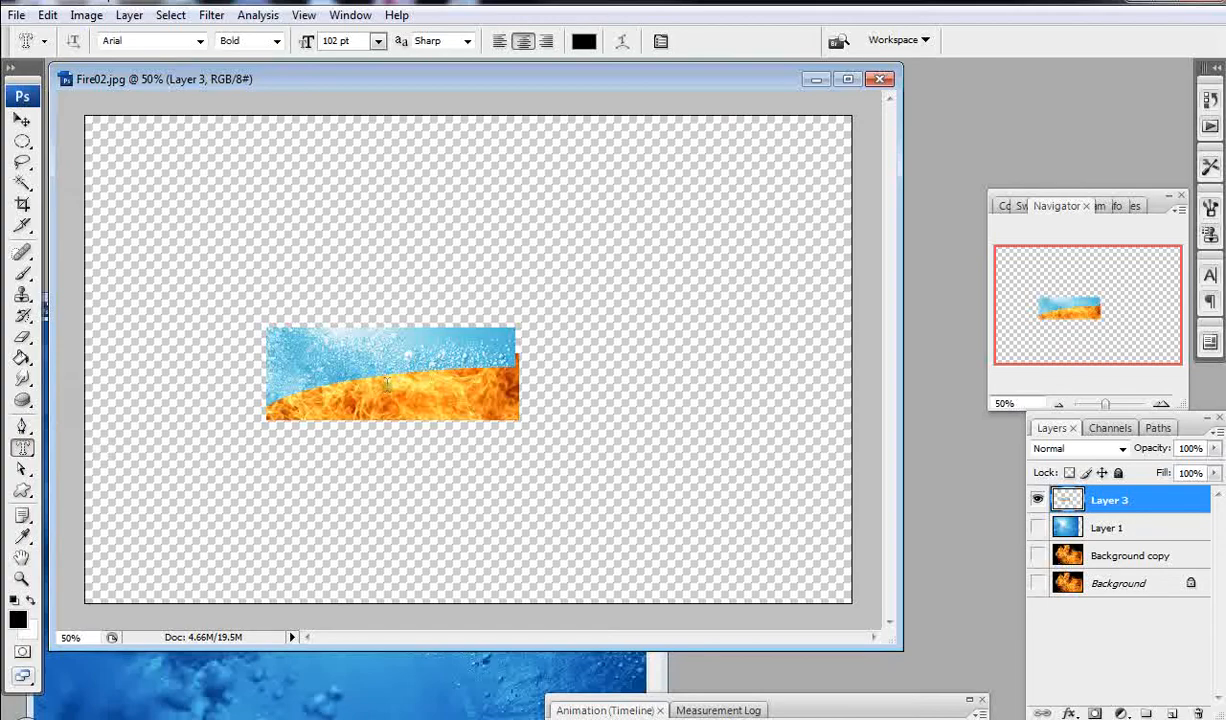
pyautogui.click(386, 383)
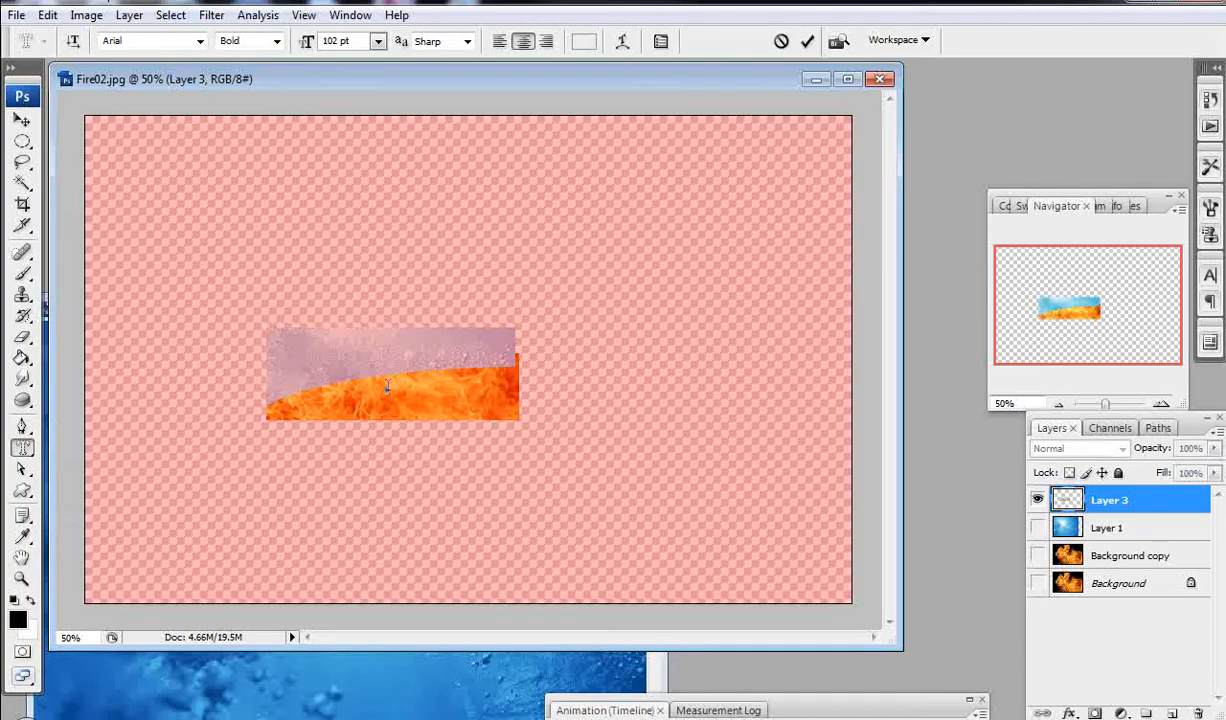
pyautogui.write('Hot Cold')
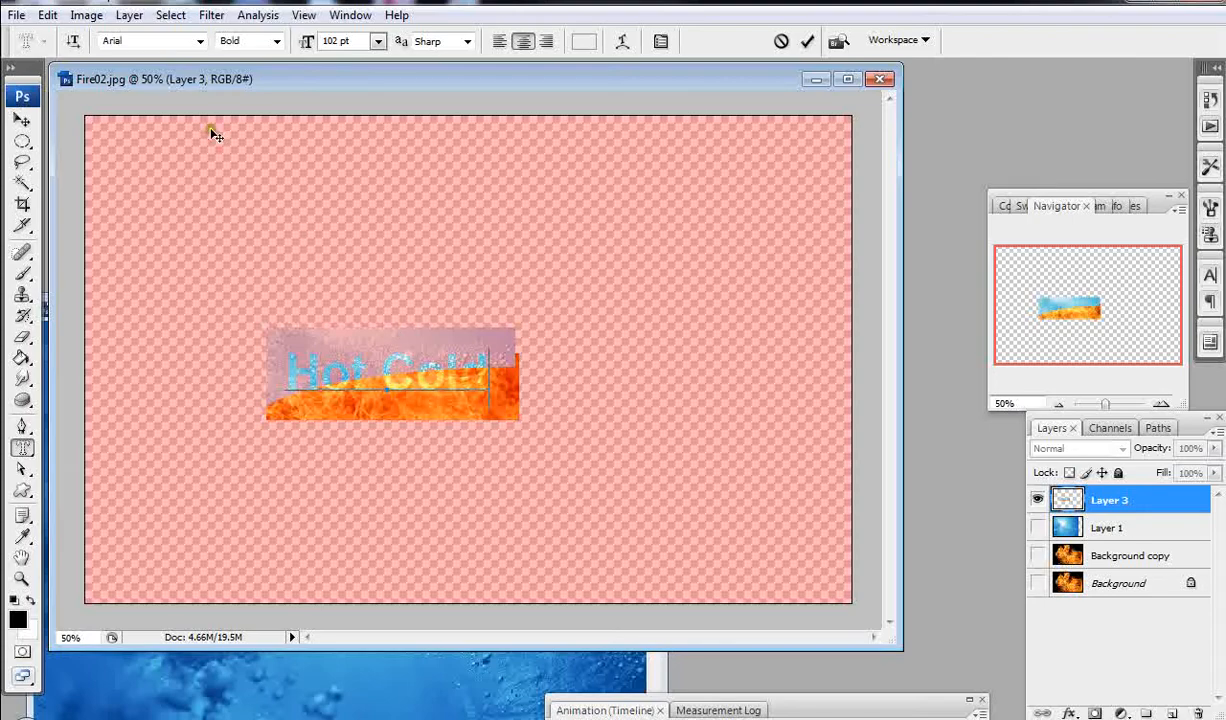
pyautogui.click(22, 121)
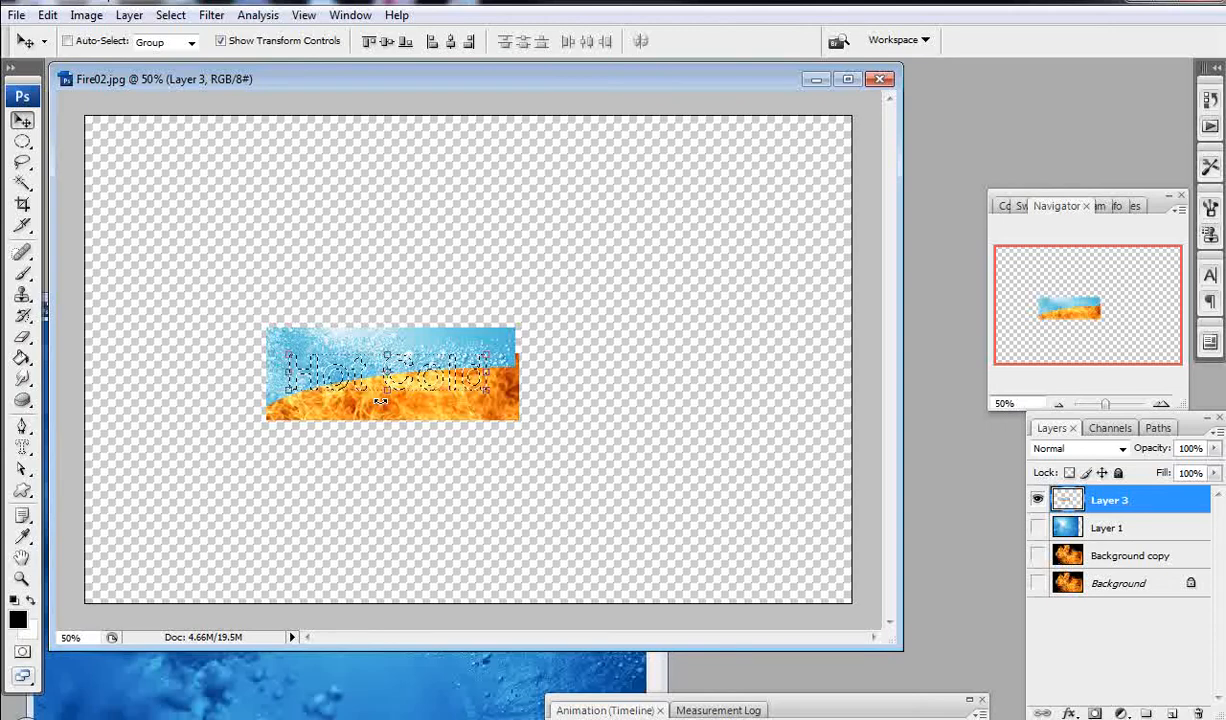
# Try nudging the text-shaped selection's contents slightly to the right and undo the move.
pyautogui.press('Right')
pyautogui.press('Right')
pyautogui.press('Right')
pyautogui.press('Right')
pyautogui.press('Right')
pyautogui.press('Right')
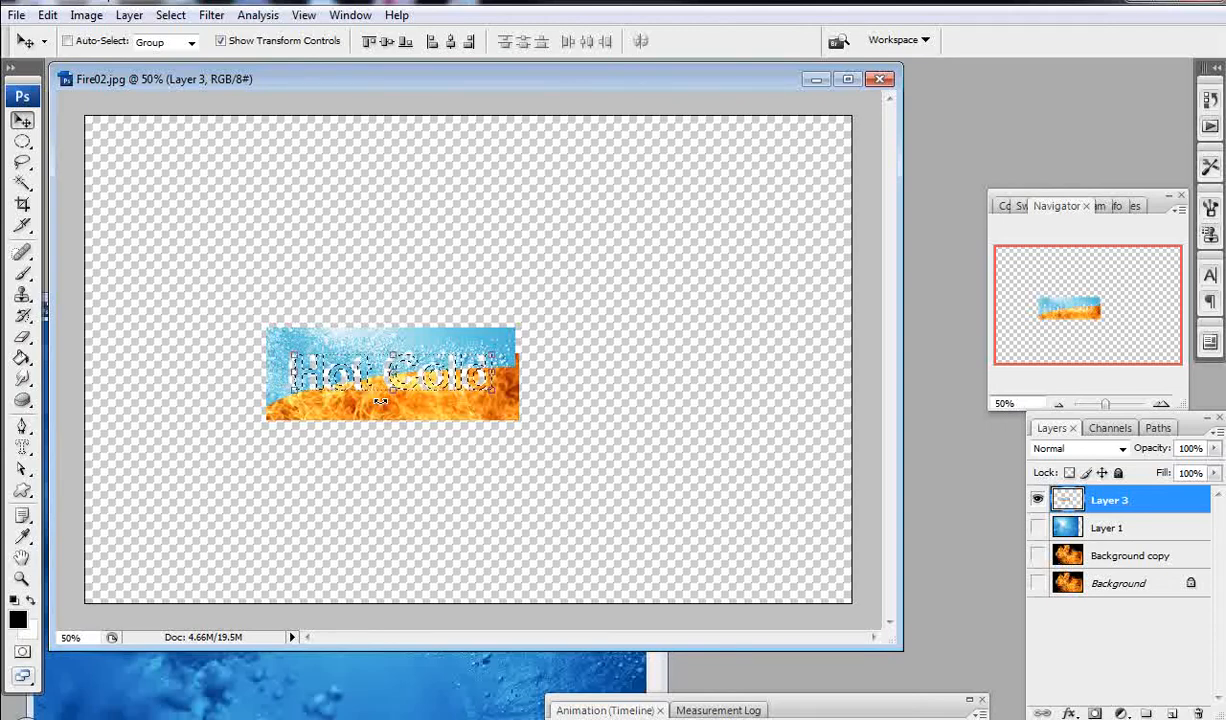
pyautogui.hotkey('ctrl', 'z')
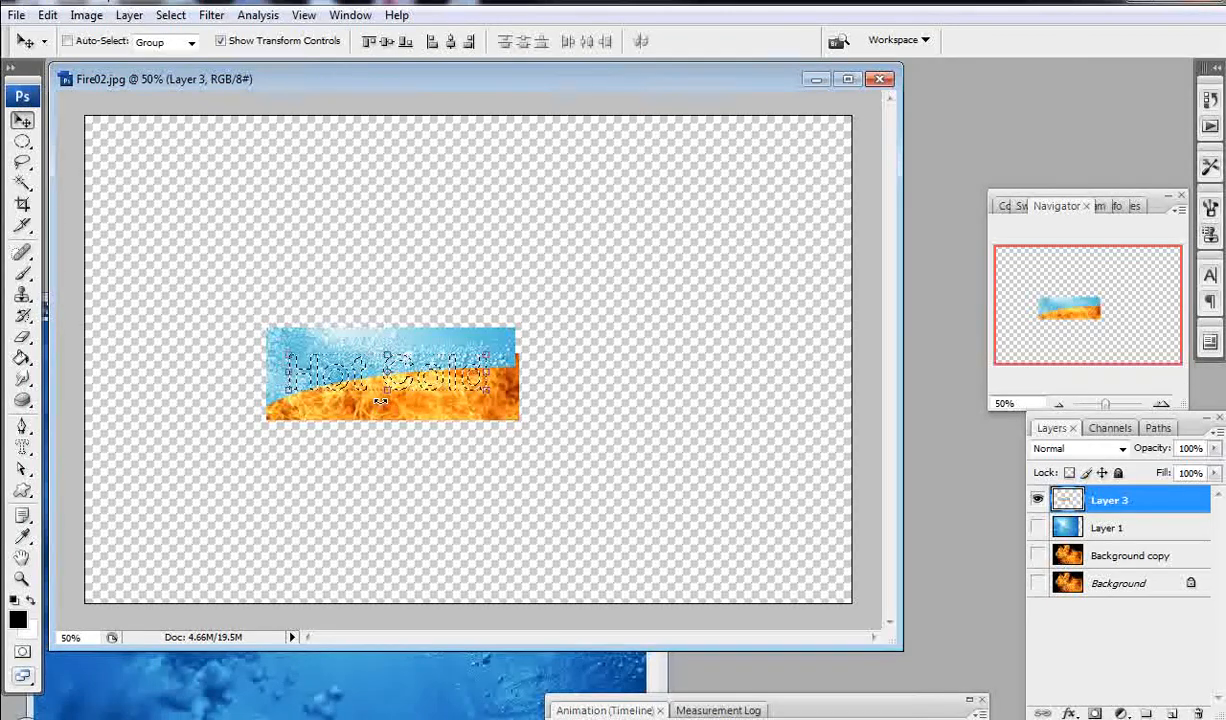
# Copy the text-shaped selection to a new layer and hide the strip on Layer 3.
pyautogui.hotkey('ctrl', 'j')
pyautogui.click(1037, 527)
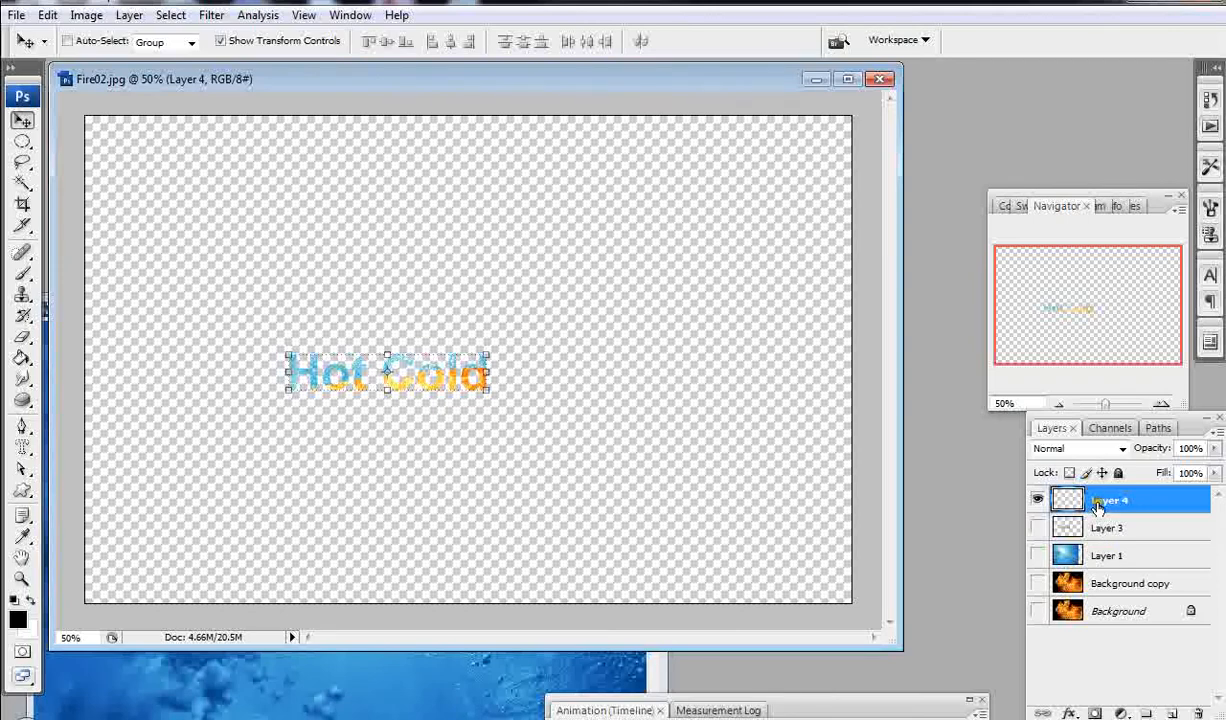
# Add a new layer filled with black and place it directly beneath the "Hot Cold" lettering layer as a backdrop.
pyautogui.click(1173, 713)
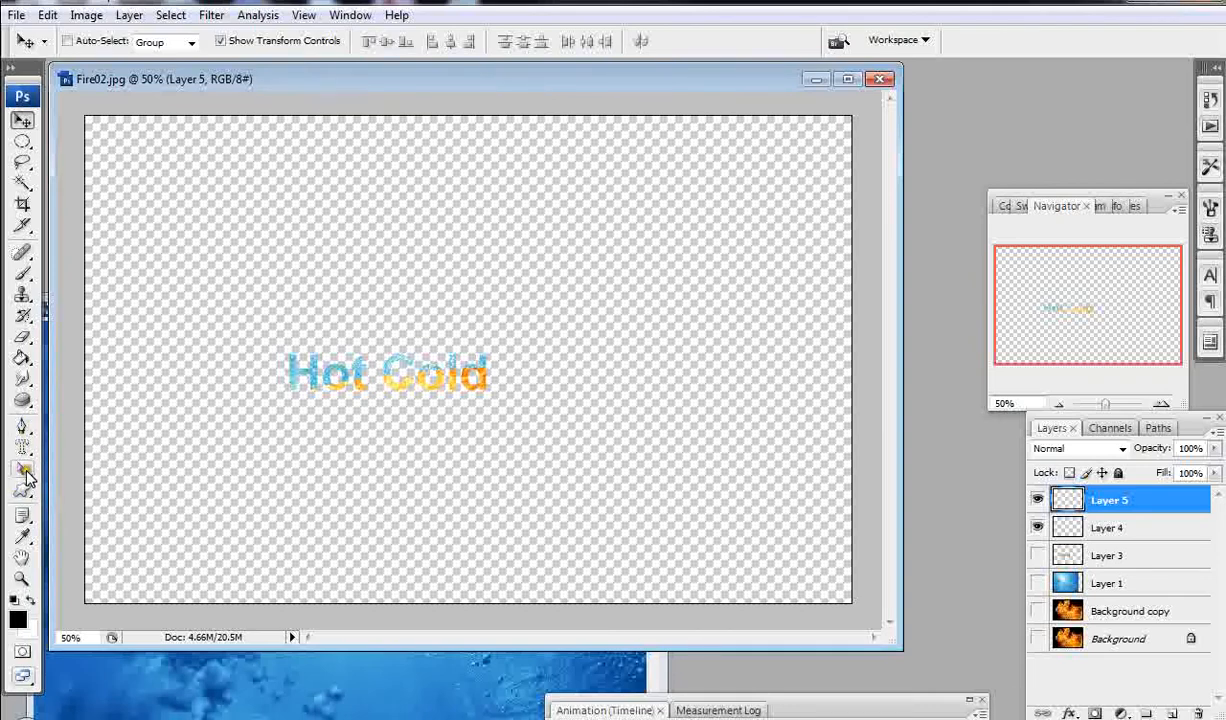
pyautogui.click(22, 358)
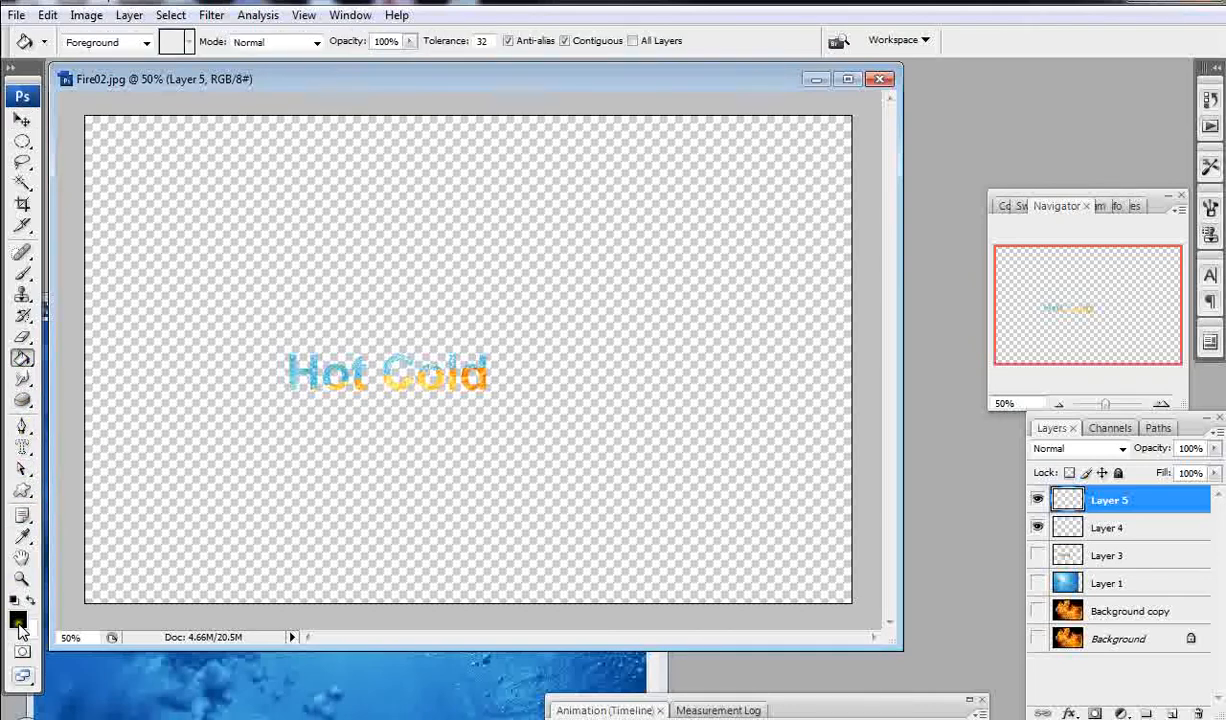
pyautogui.click(200, 297)
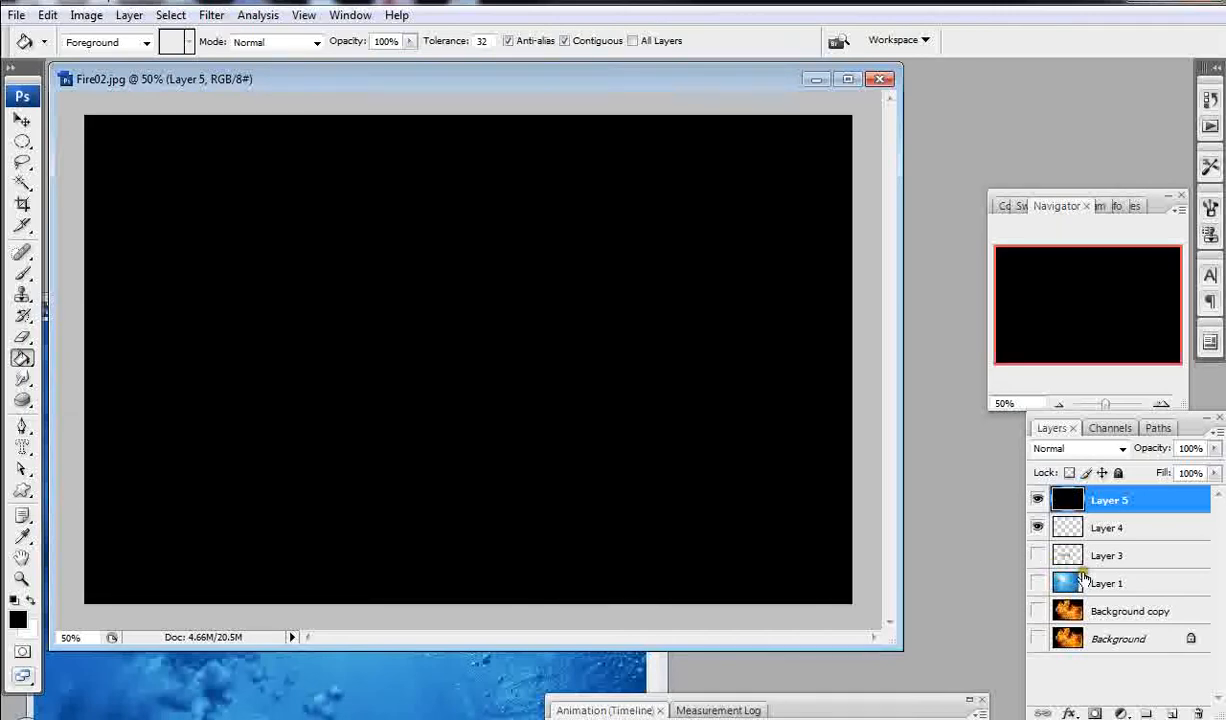
pyautogui.moveTo(1112, 497); pyautogui.dragTo(1120, 542)
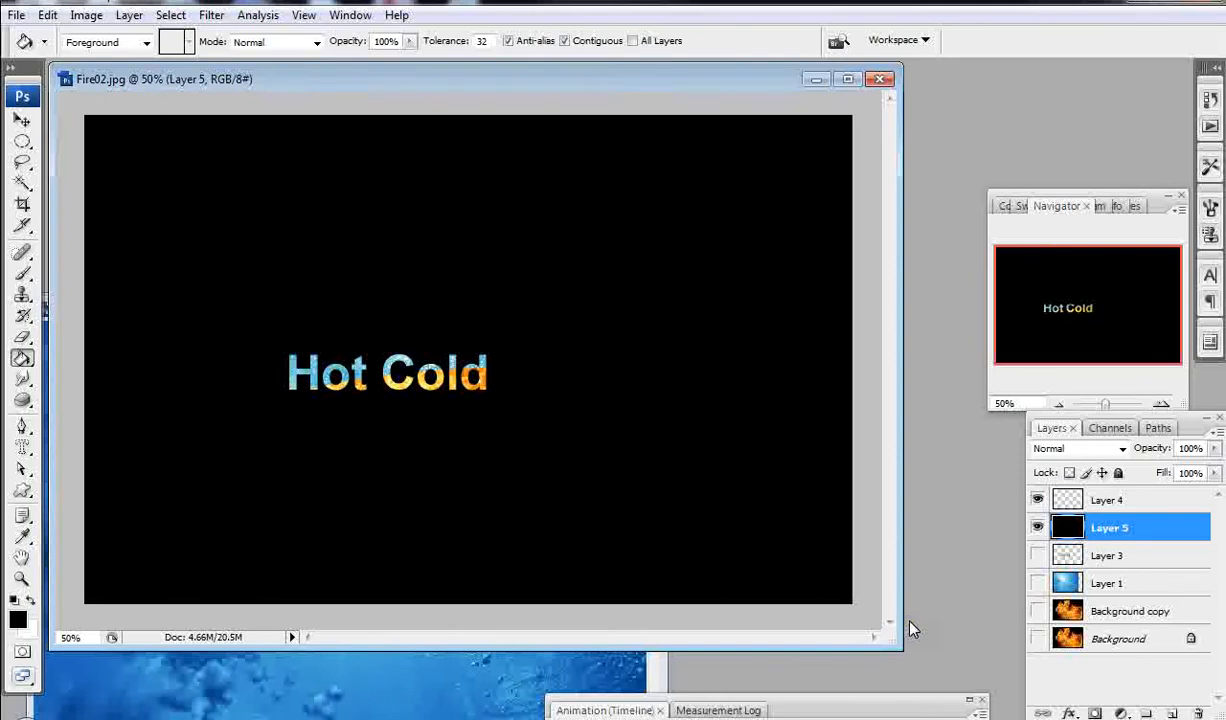
# Smudge the fire areas of the "o" and "t" in "Hot" upward into flame tips on Layer 4, at 50% strength.
pyautogui.hotkey('ctrl', '+')
pyautogui.hotkey('ctrl', '+')
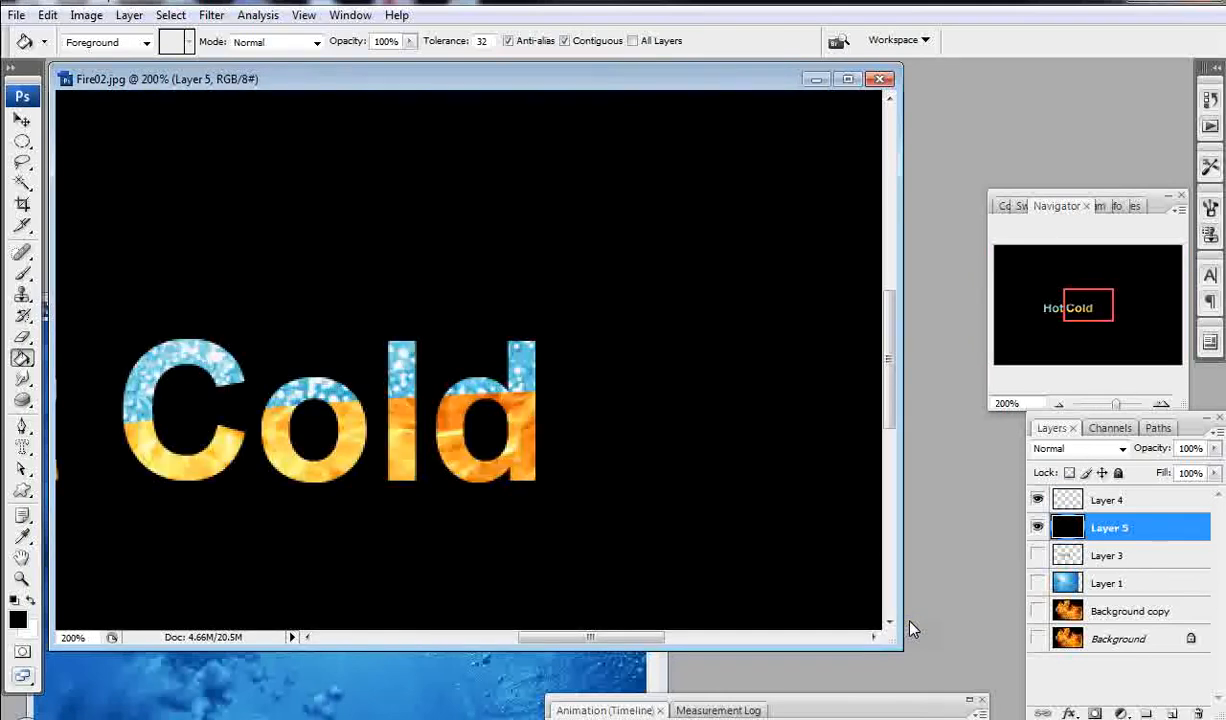
pyautogui.moveTo(640, 637)
pyautogui.mouseDown()
pyautogui.moveTo(575, 640)
pyautogui.moveTo(586, 640)
pyautogui.mouseUp()
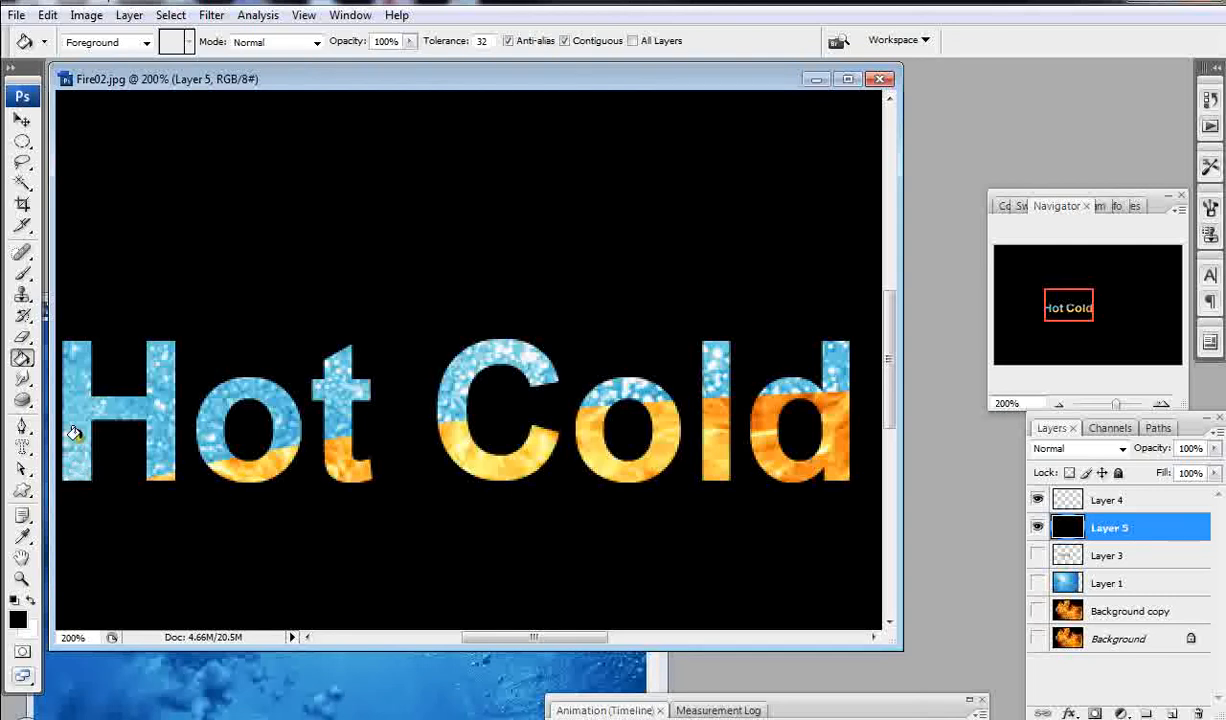
pyautogui.click(22, 379)
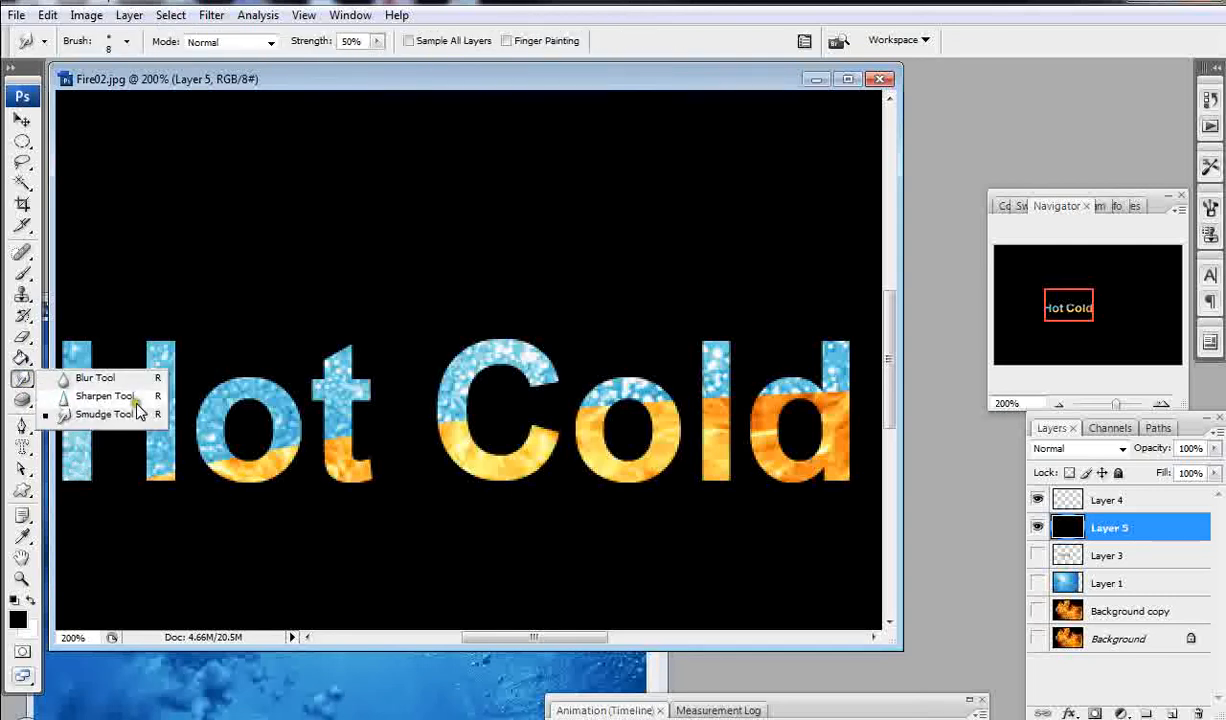
pyautogui.click(136, 413)
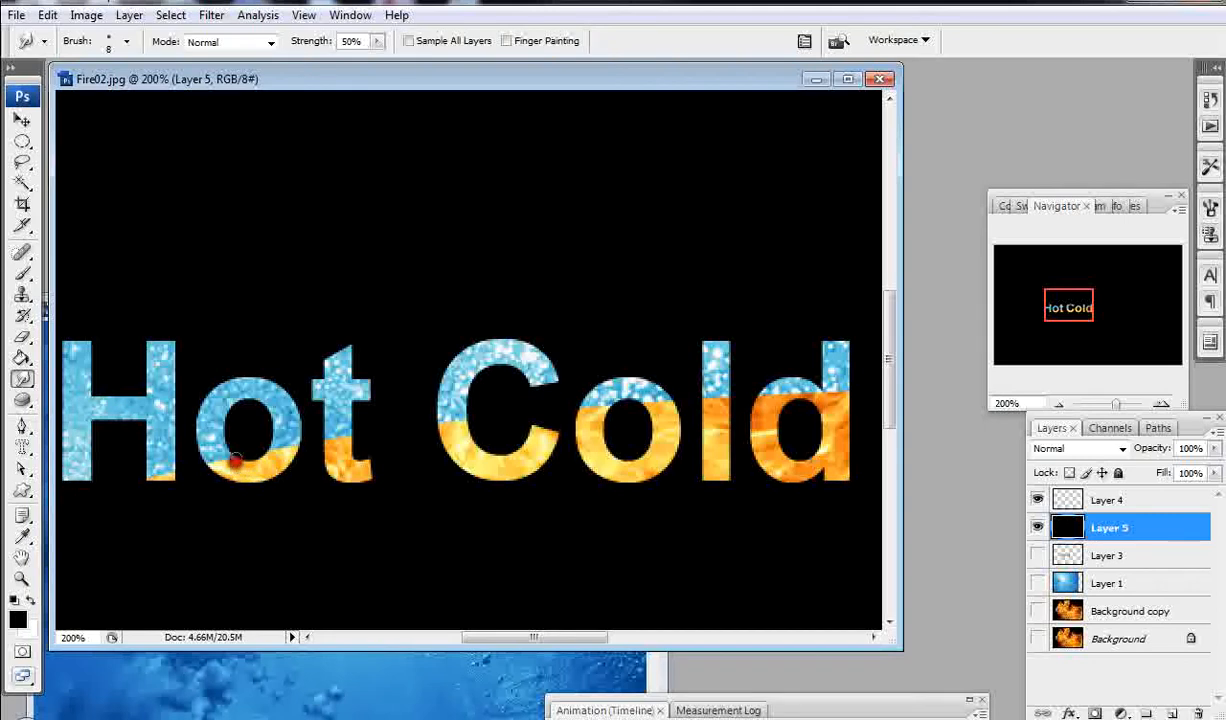
pyautogui.click(1108, 505)
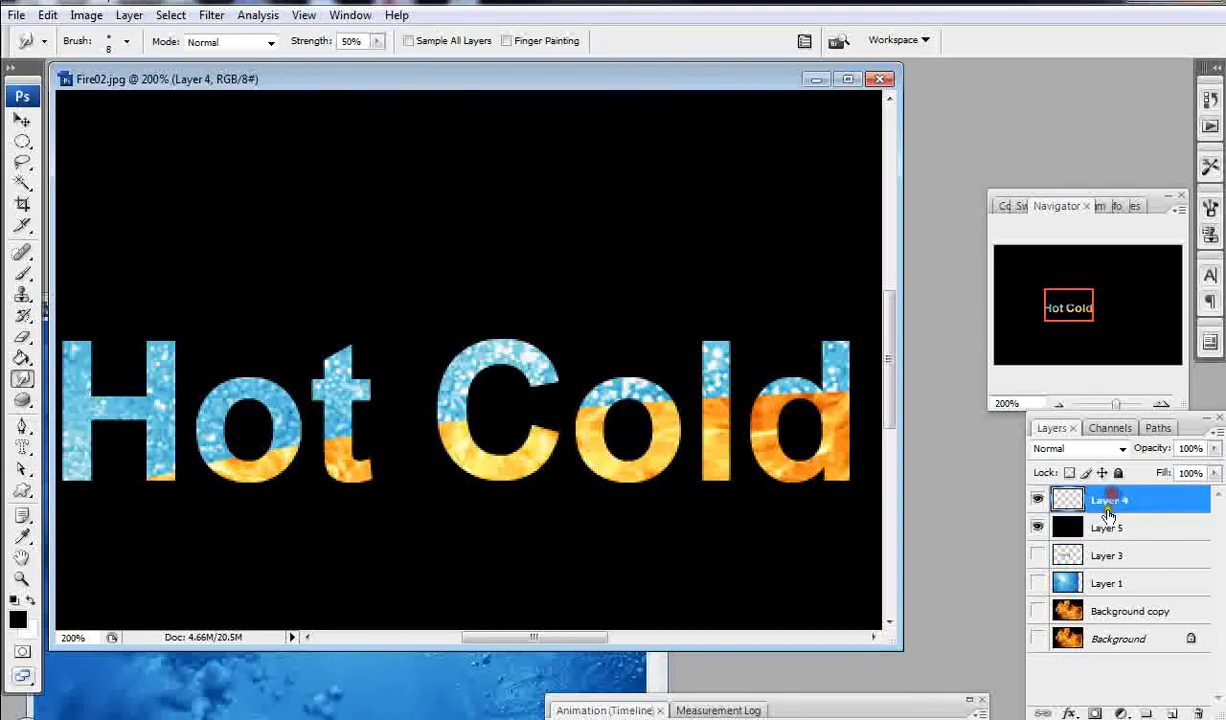
pyautogui.moveTo(237, 468)
pyautogui.mouseDown()
pyautogui.moveTo(239, 412)
pyautogui.moveTo(246, 457)
pyautogui.moveTo(246, 434)
pyautogui.moveTo(355, 441)
pyautogui.moveTo(329, 458)
pyautogui.moveTo(314, 424)
pyautogui.mouseUp()
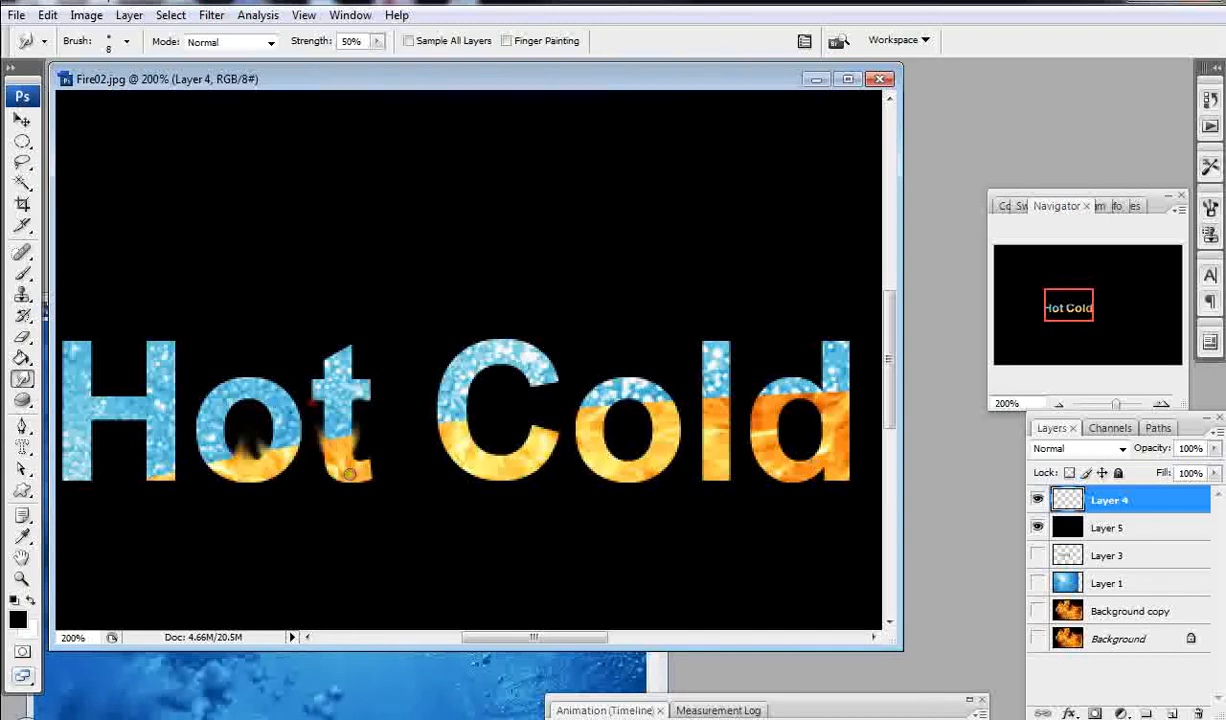
pyautogui.moveTo(347, 463)
pyautogui.mouseDown()
pyautogui.moveTo(375, 440)
pyautogui.moveTo(349, 474)
pyautogui.moveTo(338, 420)
pyautogui.mouseUp()
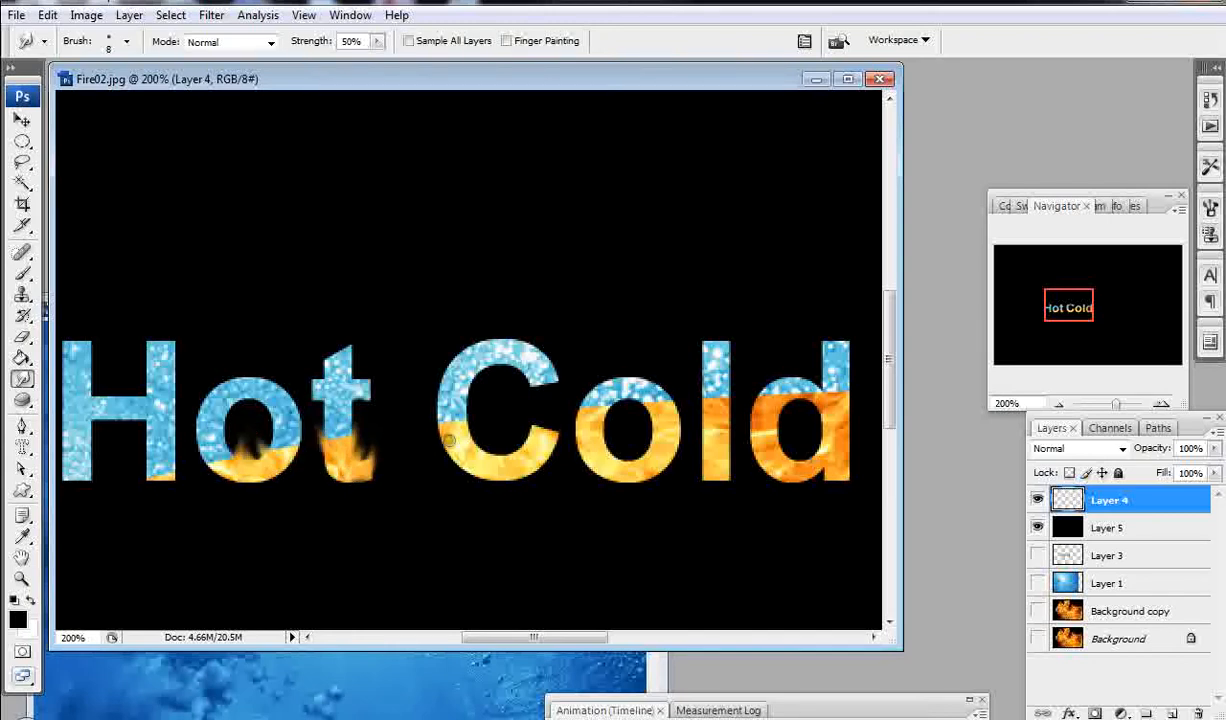
# Smudge the fire areas of the "C" and "o" in "Cold" upward into flame tips along their inner and outer edges.
pyautogui.moveTo(446, 438)
pyautogui.mouseDown()
pyautogui.moveTo(470, 418)
pyautogui.moveTo(475, 451)
pyautogui.moveTo(493, 402)
pyautogui.mouseUp()
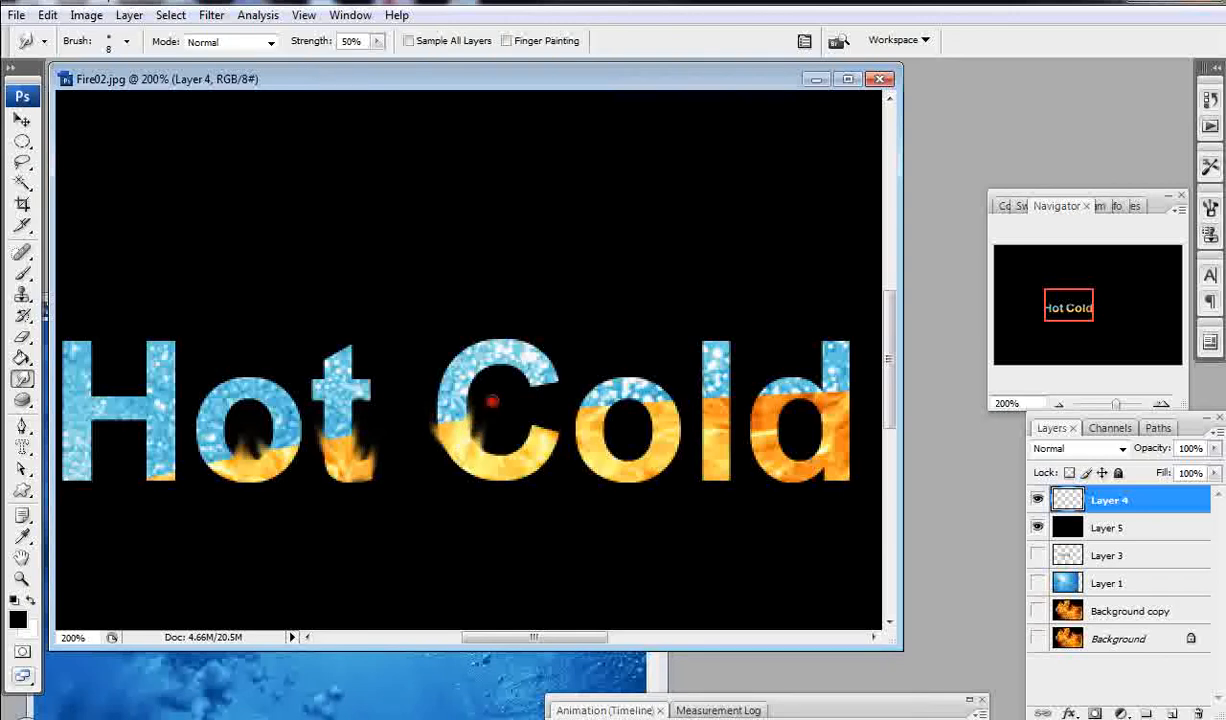
pyautogui.moveTo(490, 454)
pyautogui.mouseDown()
pyautogui.moveTo(499, 424)
pyautogui.moveTo(510, 464)
pyautogui.moveTo(515, 415)
pyautogui.moveTo(532, 452)
pyautogui.moveTo(531, 407)
pyautogui.moveTo(527, 454)
pyautogui.moveTo(493, 386)
pyautogui.mouseUp()
pyautogui.moveTo(525, 442)
pyautogui.mouseDown()
pyautogui.moveTo(530, 400)
pyautogui.moveTo(555, 400)
pyautogui.mouseUp()
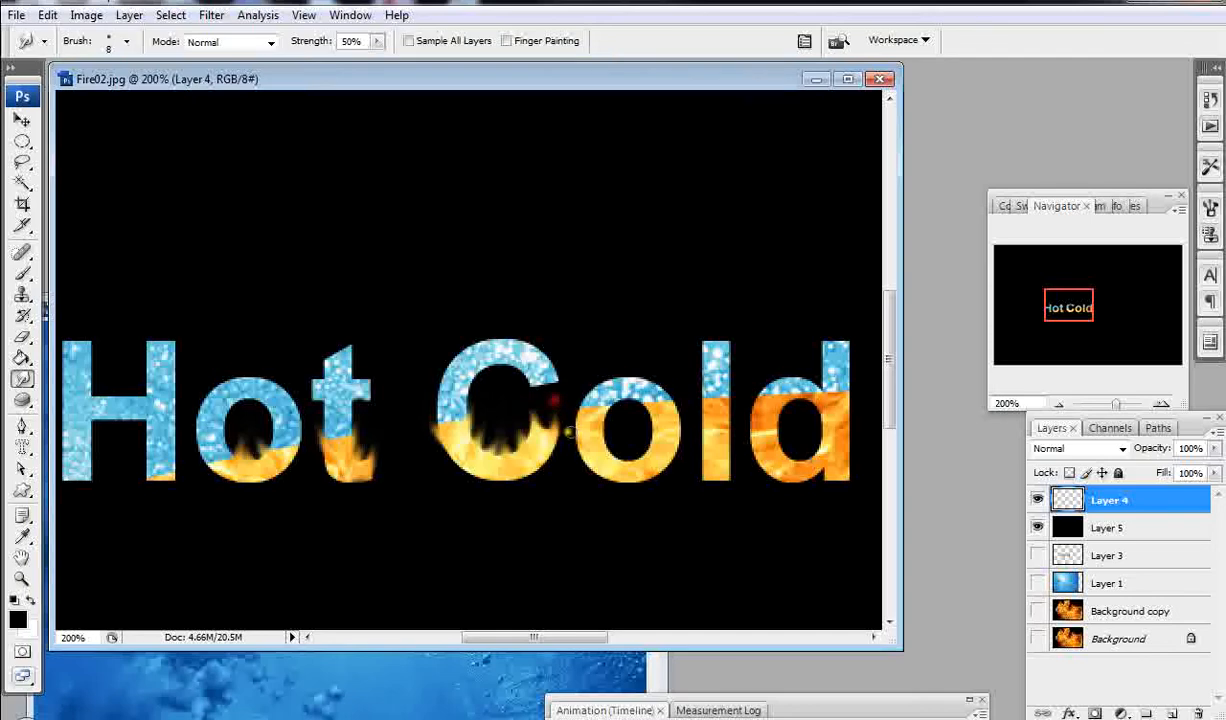
pyautogui.rightClick(739, 256)
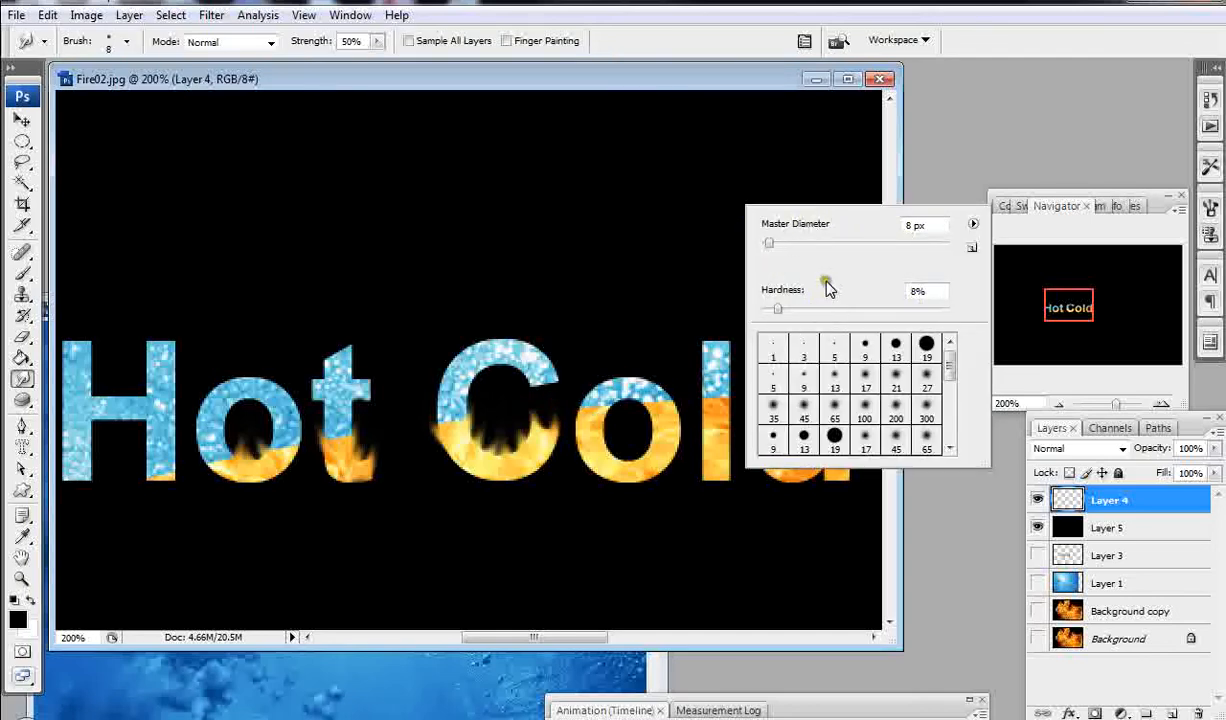
pyautogui.moveTo(555, 427)
pyautogui.mouseDown()
pyautogui.moveTo(567, 381)
pyautogui.moveTo(595, 383)
pyautogui.mouseUp()
pyautogui.moveTo(609, 465)
pyautogui.mouseDown()
pyautogui.moveTo(626, 424)
pyautogui.moveTo(654, 451)
pyautogui.moveTo(628, 418)
pyautogui.mouseUp()
pyautogui.rightClick(735, 162)
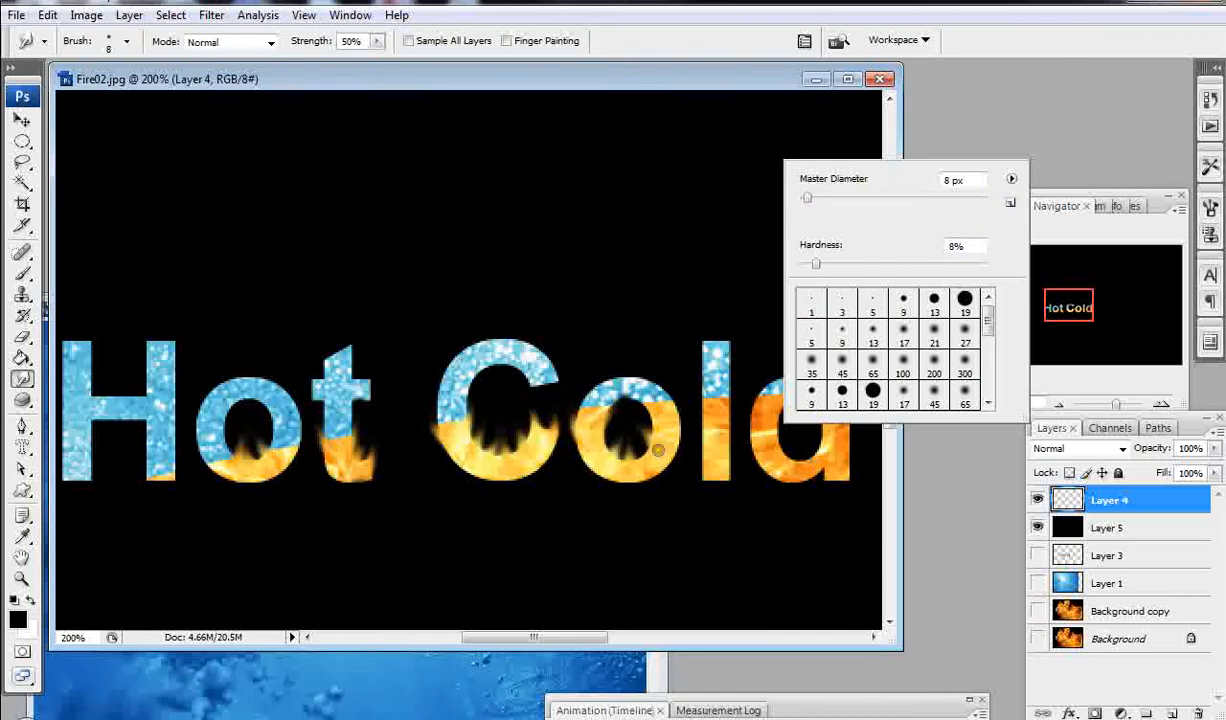
pyautogui.moveTo(662, 422); pyautogui.dragTo(684, 380)
# Smudge the fire areas of the "l" and "d" in "Cold" upward into flame tips.
pyautogui.moveTo(709, 444)
pyautogui.mouseDown()
pyautogui.moveTo(688, 394)
pyautogui.moveTo(706, 463)
pyautogui.moveTo(682, 333)
pyautogui.mouseUp()
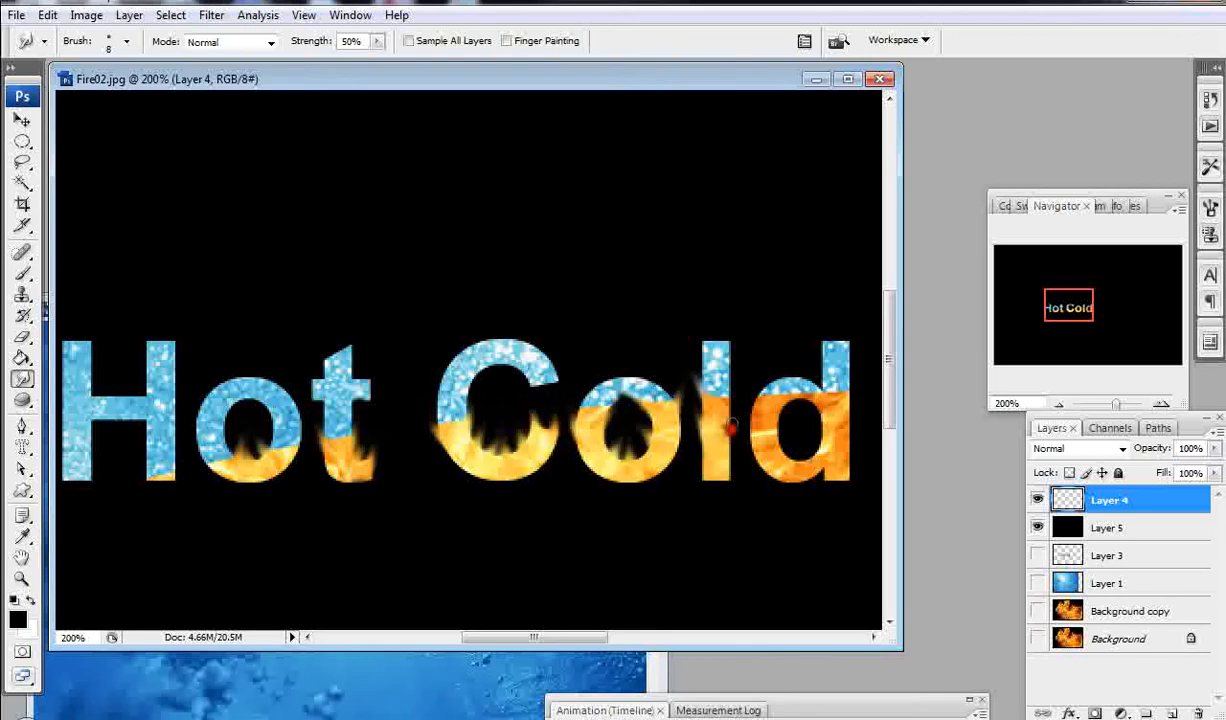
pyautogui.moveTo(732, 428)
pyautogui.mouseDown()
pyautogui.moveTo(749, 379)
pyautogui.moveTo(742, 416)
pyautogui.moveTo(741, 404)
pyautogui.mouseUp()
pyautogui.moveTo(761, 456); pyautogui.dragTo(743, 393)
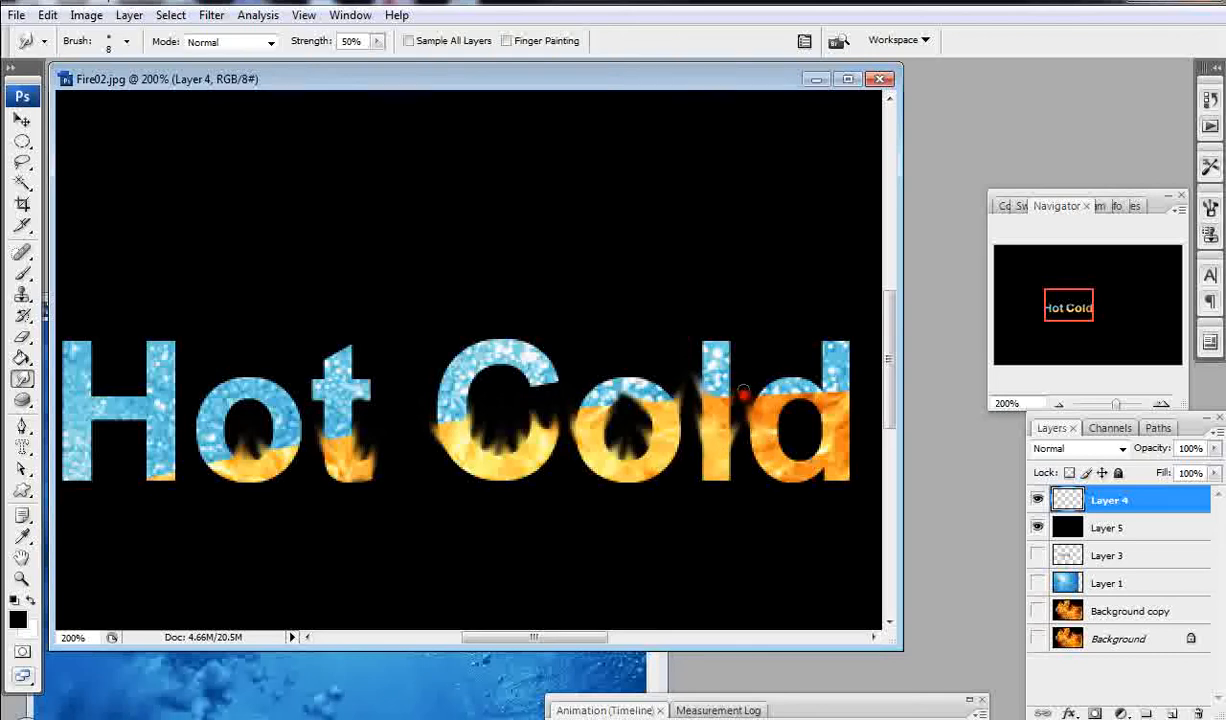
pyautogui.moveTo(791, 476)
pyautogui.mouseDown()
pyautogui.moveTo(795, 424)
pyautogui.moveTo(801, 446)
pyautogui.moveTo(815, 442)
pyautogui.moveTo(816, 415)
pyautogui.moveTo(848, 438)
pyautogui.moveTo(863, 394)
pyautogui.mouseUp()
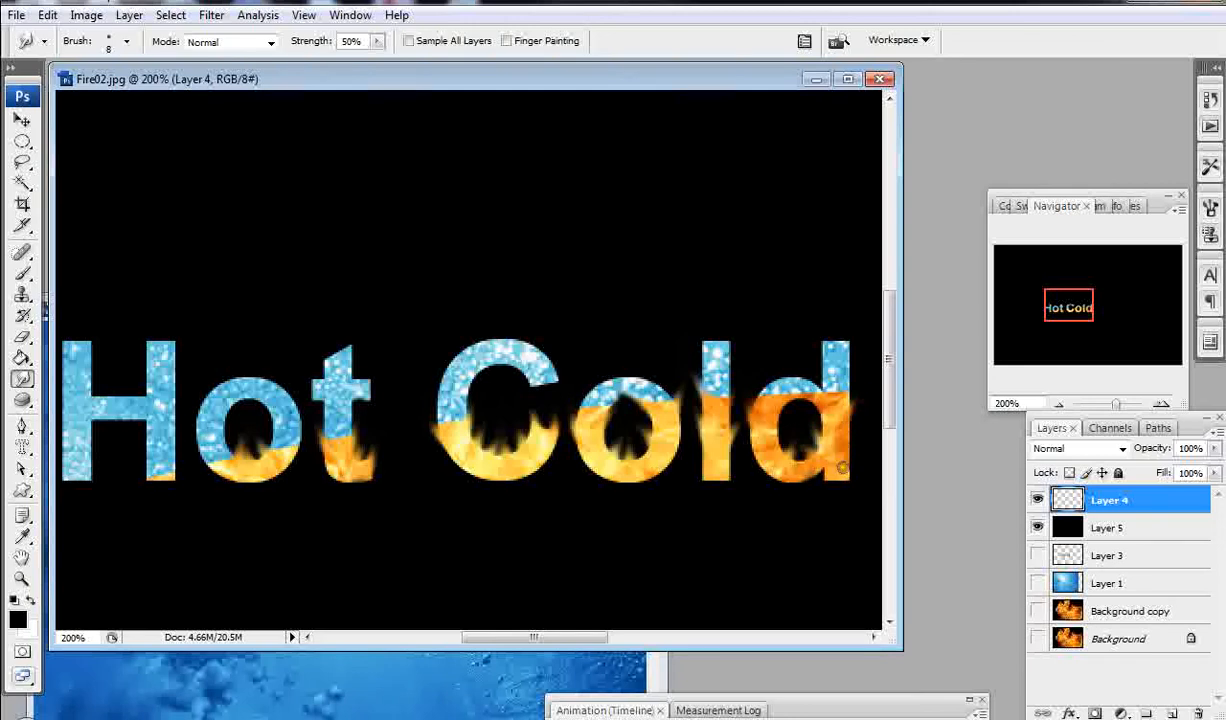
pyautogui.moveTo(842, 467); pyautogui.dragTo(856, 428)
pyautogui.moveTo(835, 470); pyautogui.dragTo(813, 414)
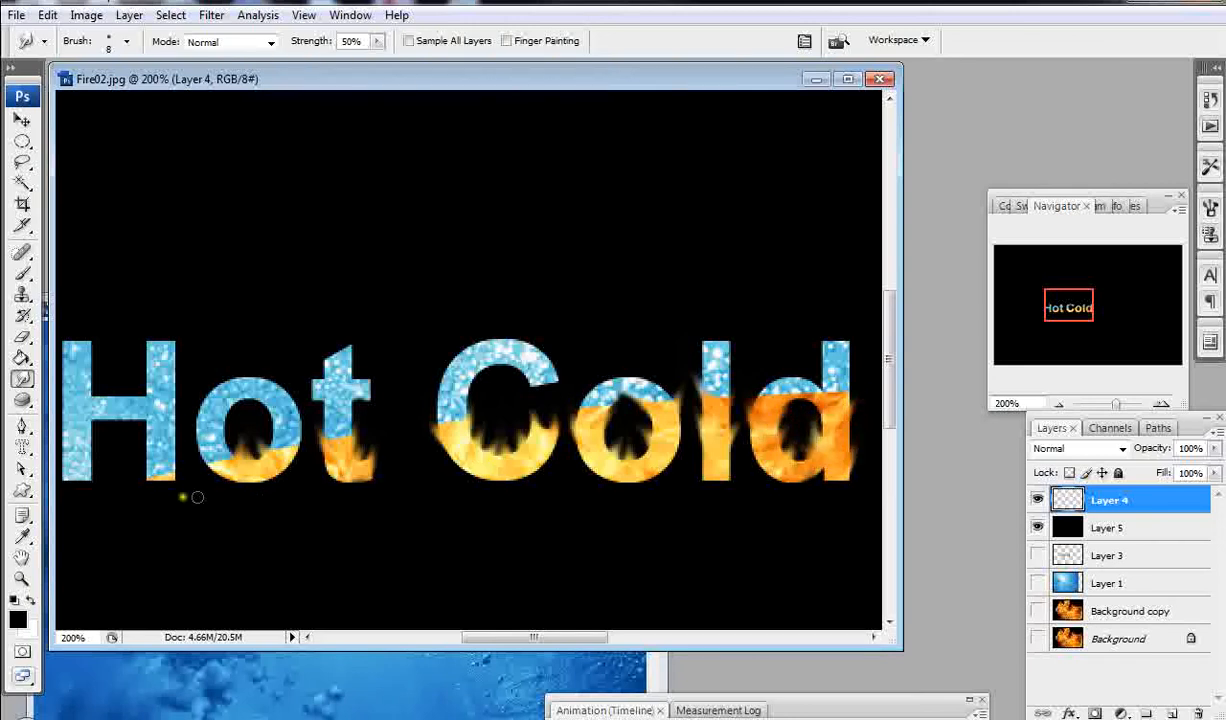
# Smudge the fiery lower corner of the "H" upward and its blue water edges downward into drips.
pyautogui.moveTo(176, 471); pyautogui.dragTo(185, 420)
pyautogui.moveTo(90, 415)
pyautogui.mouseDown()
pyautogui.moveTo(102, 455)
pyautogui.moveTo(101, 410)
pyautogui.moveTo(113, 446)
pyautogui.moveTo(125, 414)
pyautogui.moveTo(123, 440)
pyautogui.moveTo(139, 423)
pyautogui.moveTo(138, 452)
pyautogui.moveTo(158, 452)
pyautogui.moveTo(87, 491)
pyautogui.mouseUp()
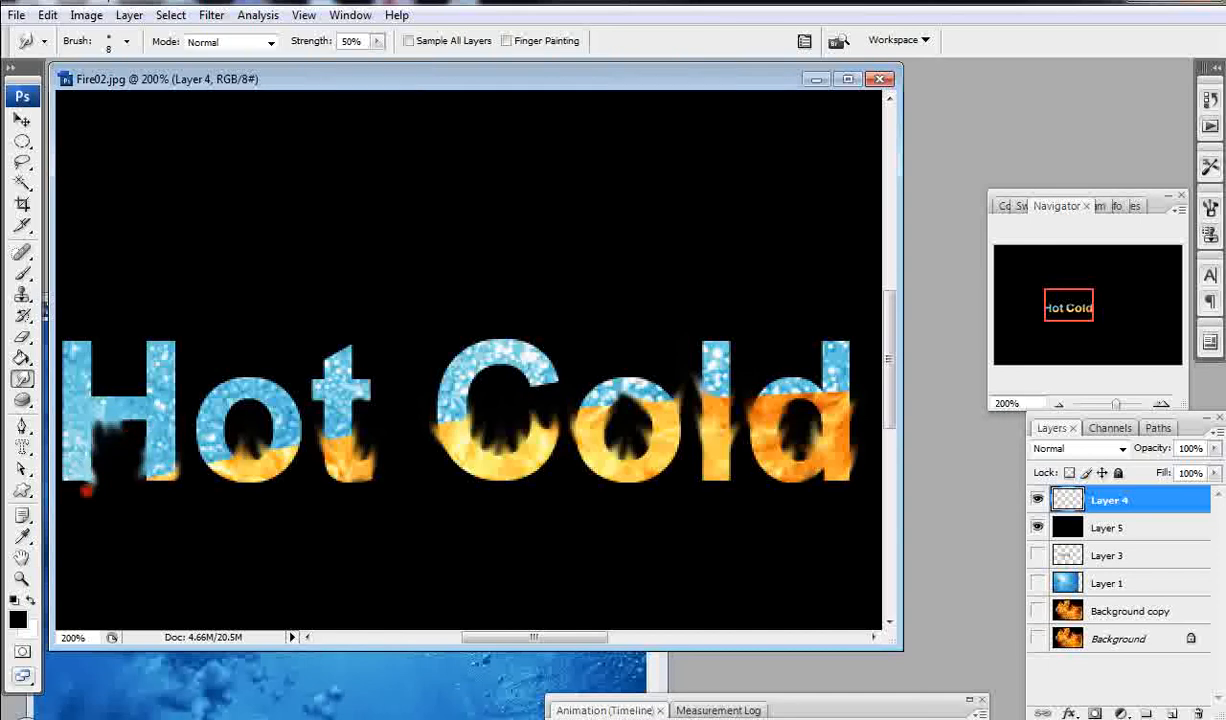
pyautogui.moveTo(68, 445); pyautogui.dragTo(72, 496)
pyautogui.moveTo(84, 338); pyautogui.dragTo(100, 380)
pyautogui.moveTo(65, 341); pyautogui.dragTo(56, 389)
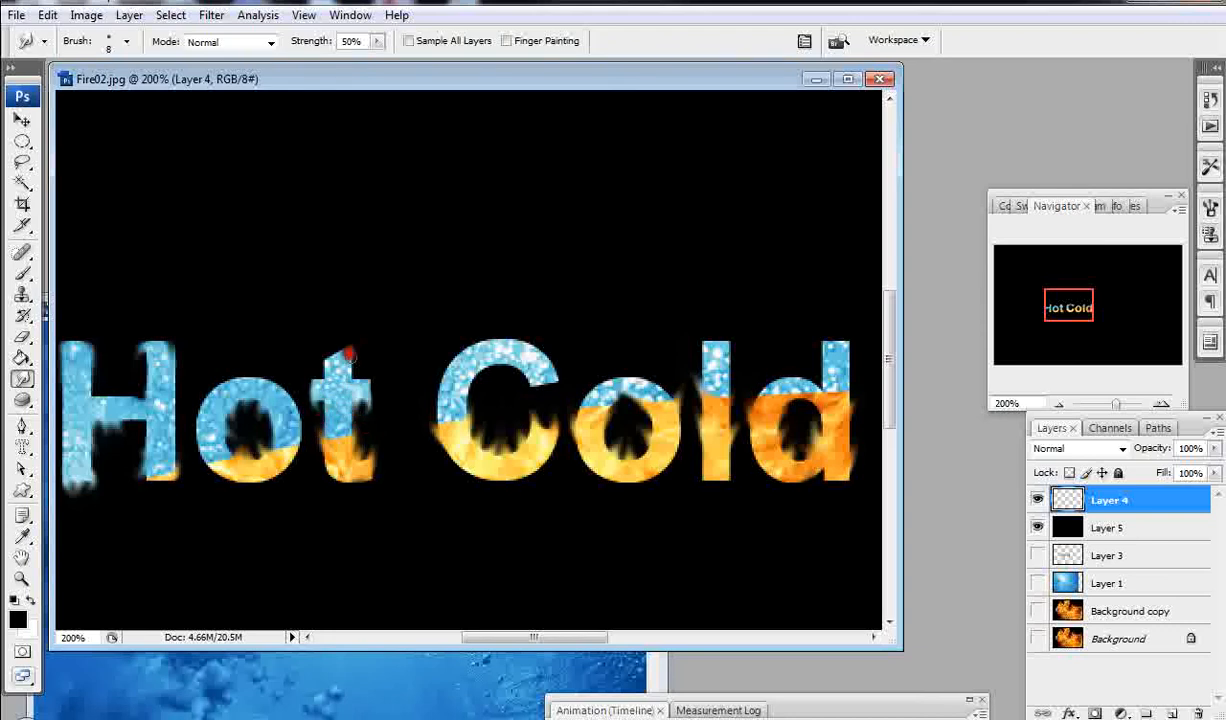
# Smudge the blue water areas of the "t" and the letters of "Cold" into drips along their upper and inner edges.
pyautogui.moveTo(349, 354); pyautogui.dragTo(327, 384)
pyautogui.moveTo(450, 367)
pyautogui.mouseDown()
pyautogui.moveTo(462, 430)
pyautogui.moveTo(471, 366)
pyautogui.moveTo(479, 411)
pyautogui.mouseUp()
pyautogui.moveTo(487, 358)
pyautogui.mouseDown()
pyautogui.moveTo(488, 404)
pyautogui.moveTo(501, 350)
pyautogui.moveTo(505, 388)
pyautogui.moveTo(518, 352)
pyautogui.moveTo(533, 355)
pyautogui.mouseUp()
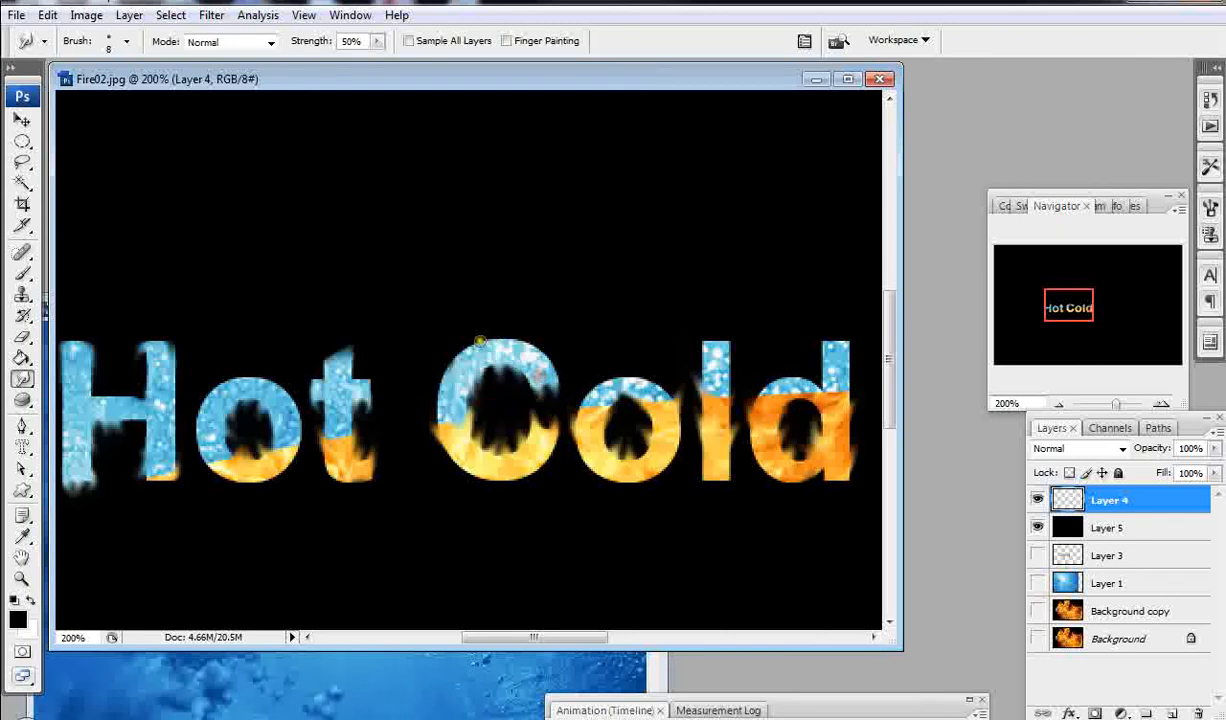
pyautogui.moveTo(461, 386); pyautogui.dragTo(506, 394)
pyautogui.moveTo(602, 371); pyautogui.dragTo(618, 410)
pyautogui.moveTo(624, 406)
pyautogui.mouseDown()
pyautogui.moveTo(652, 391)
pyautogui.moveTo(703, 353)
pyautogui.moveTo(697, 389)
pyautogui.moveTo(714, 372)
pyautogui.moveTo(720, 407)
pyautogui.moveTo(741, 380)
pyautogui.moveTo(785, 389)
pyautogui.moveTo(771, 391)
pyautogui.moveTo(777, 409)
pyautogui.moveTo(785, 384)
pyautogui.moveTo(816, 397)
pyautogui.moveTo(816, 385)
pyautogui.moveTo(820, 401)
pyautogui.moveTo(836, 390)
pyautogui.moveTo(839, 406)
pyautogui.moveTo(836, 363)
pyautogui.moveTo(860, 397)
pyautogui.moveTo(820, 334)
pyautogui.moveTo(825, 364)
pyautogui.moveTo(842, 344)
pyautogui.moveTo(845, 377)
pyautogui.mouseUp()
pyautogui.moveTo(728, 343)
pyautogui.mouseDown()
pyautogui.moveTo(727, 367)
pyautogui.moveTo(703, 354)
pyautogui.moveTo(709, 397)
pyautogui.mouseUp()
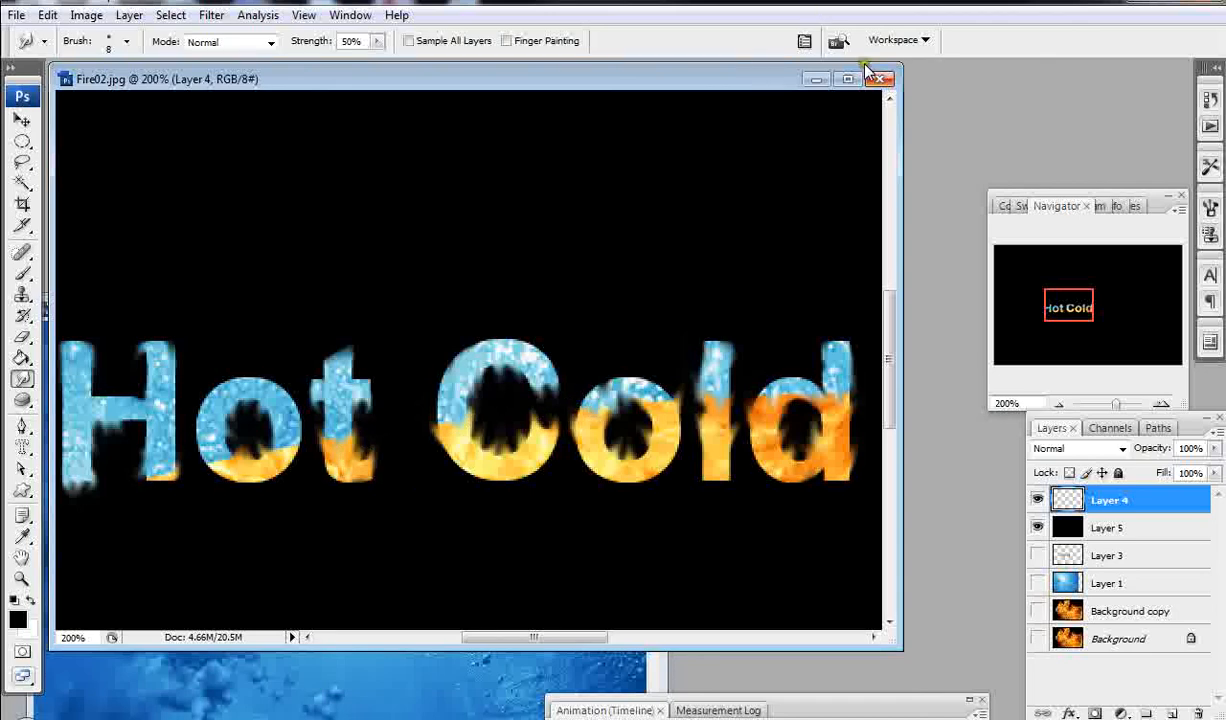
# Maximise the document window and bring the whole "Hot Cold" lettering into view.
pyautogui.doubleClick(807, 78)
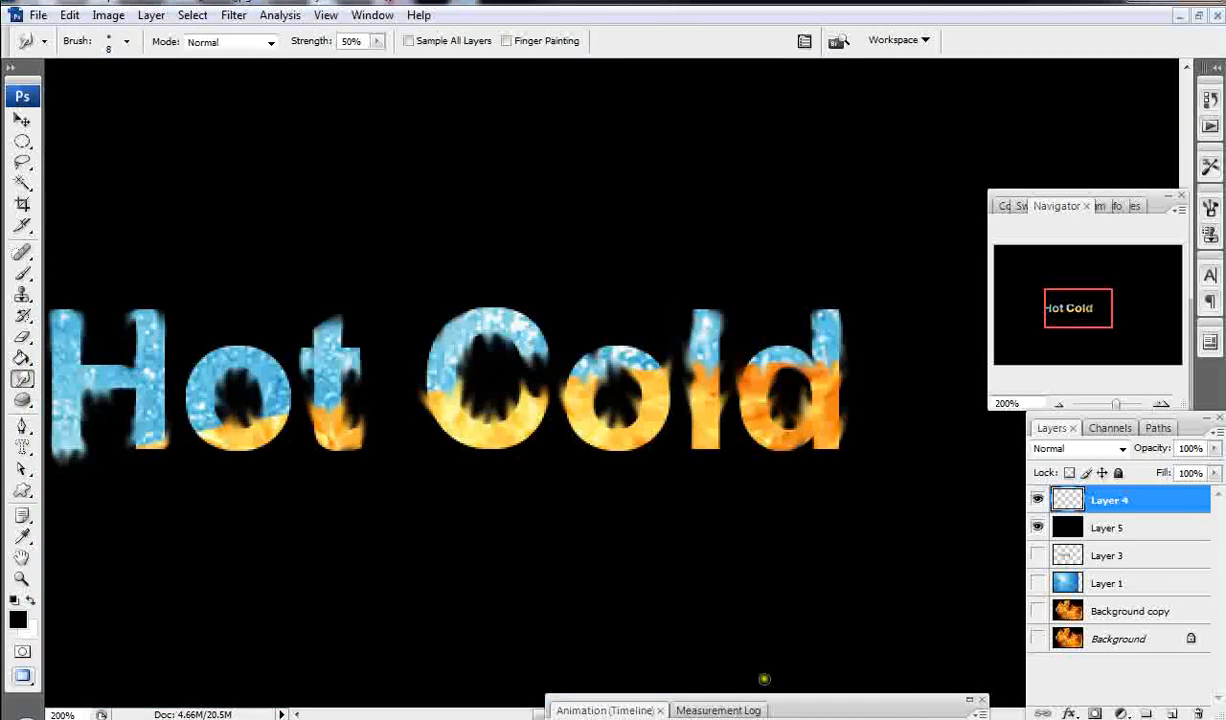
pyautogui.moveTo(1090, 277); pyautogui.dragTo(1087, 339)
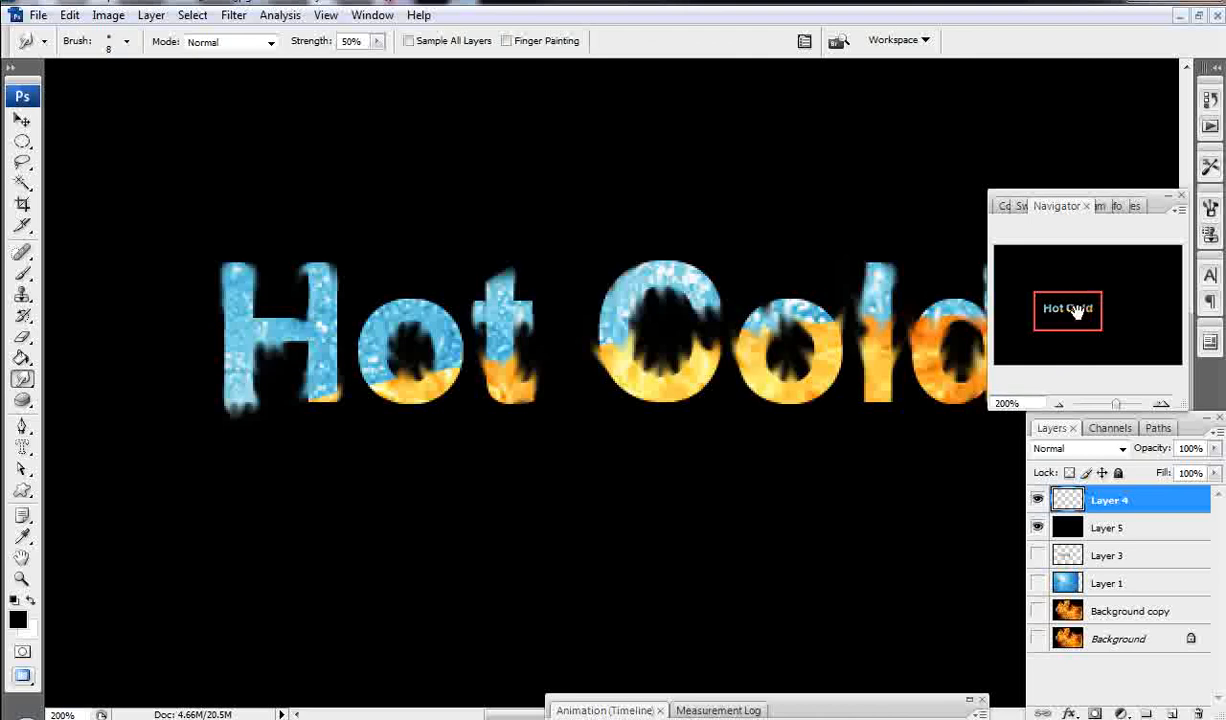
pyautogui.moveTo(1075, 312)
pyautogui.mouseDown()
pyautogui.moveTo(1088, 324)
pyautogui.moveTo(1082, 314)
pyautogui.mouseUp()
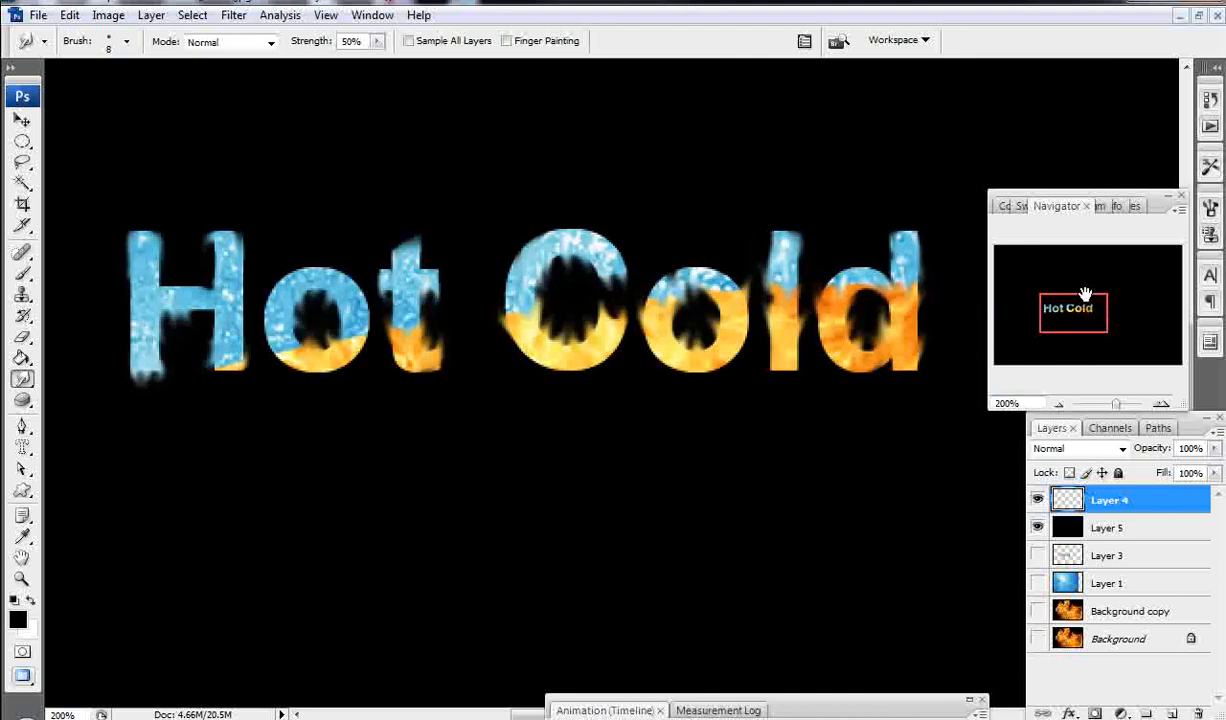